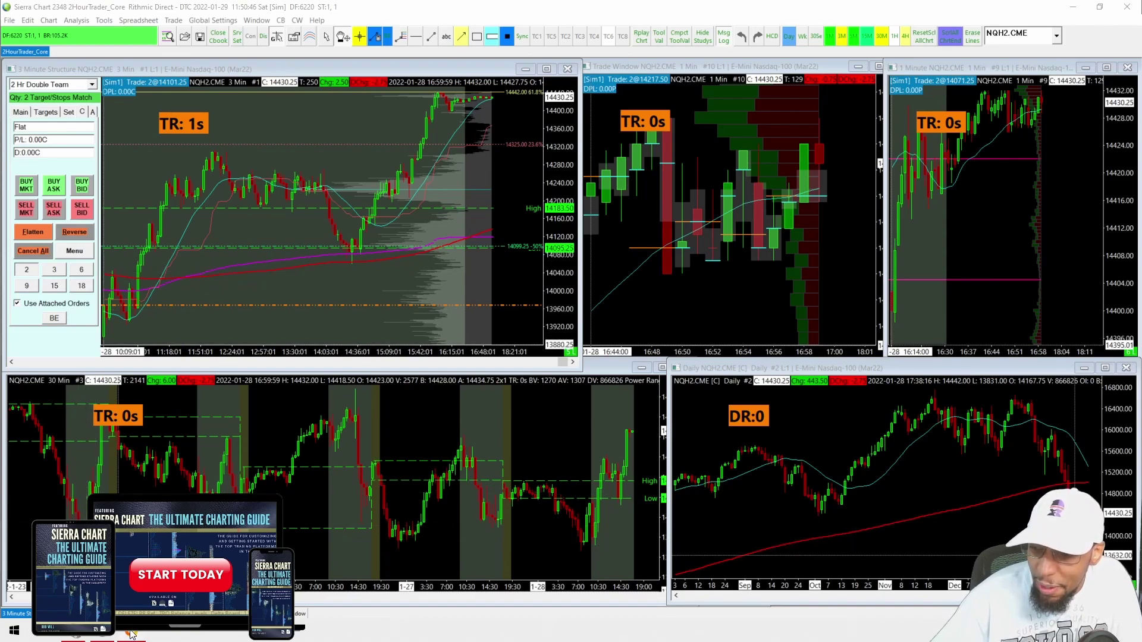
# Browse the .dly and .scid files in the SierraChart_2 Data folder and select the range ending at VOLX.scid.
pyautogui.hotkey('alt', 'Tab')
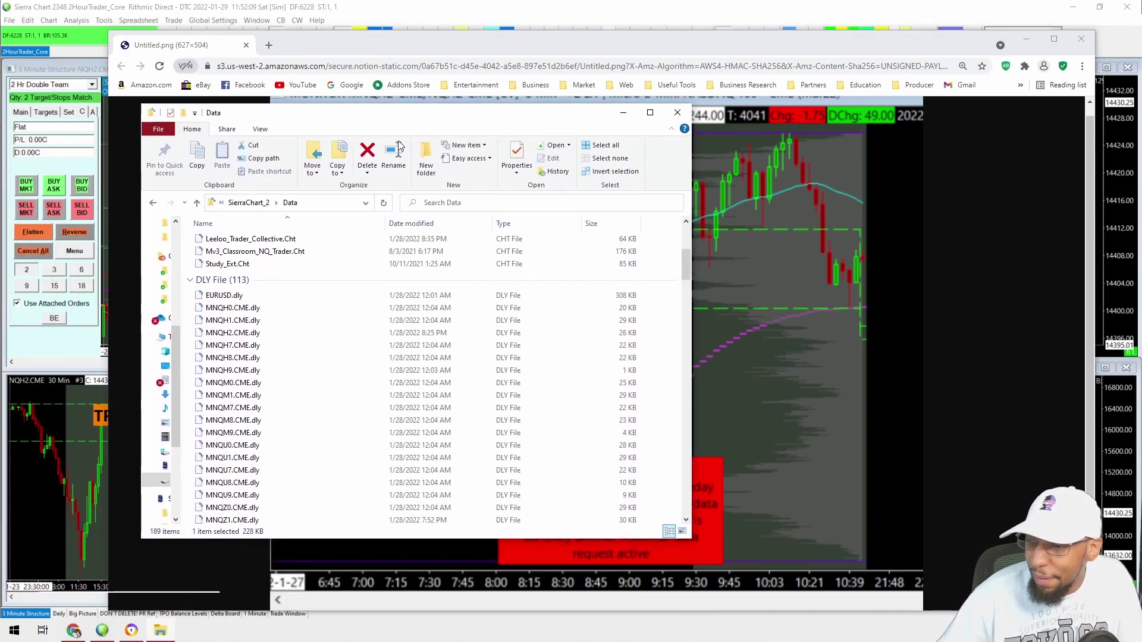
pyautogui.scroll(-8, 262, 313)
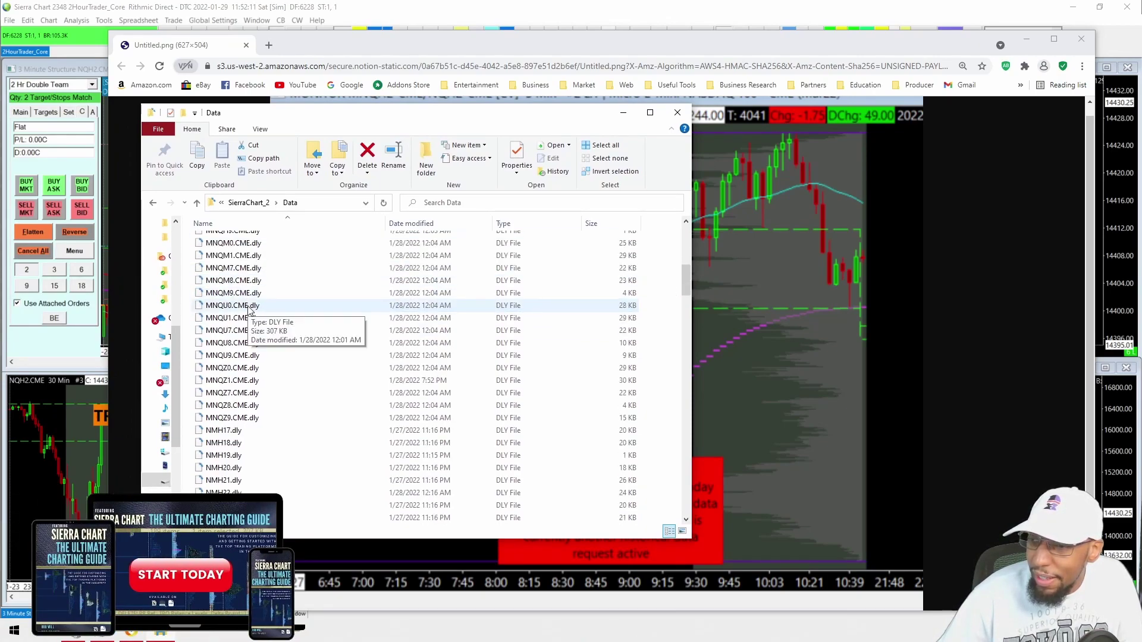
pyautogui.scroll(-6, 249, 316)
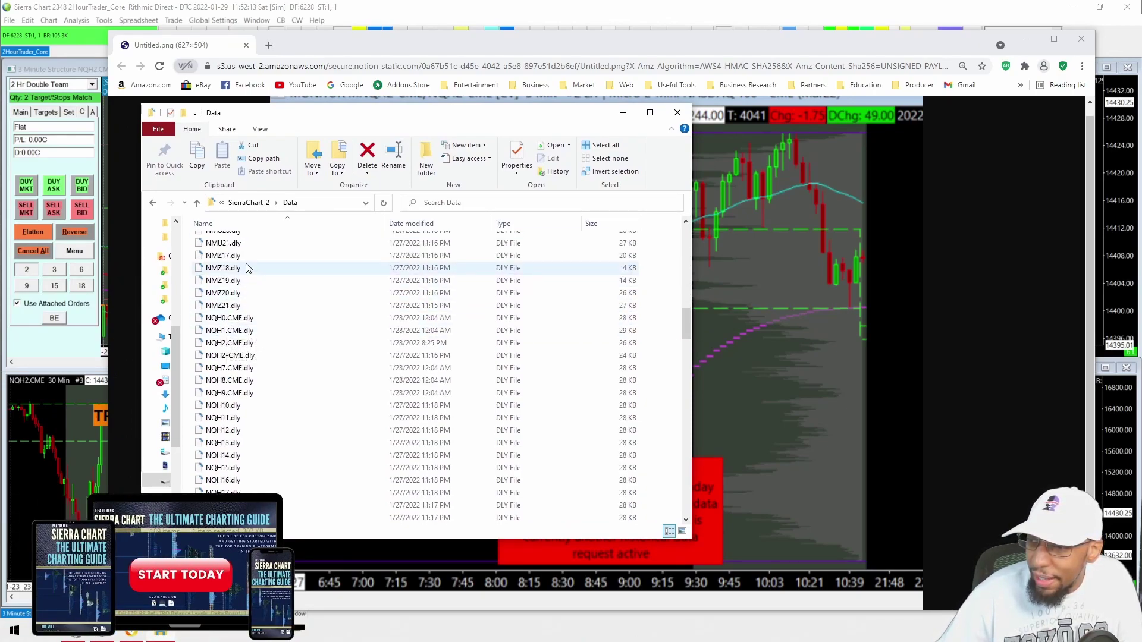
pyautogui.scroll(-8, 244, 345)
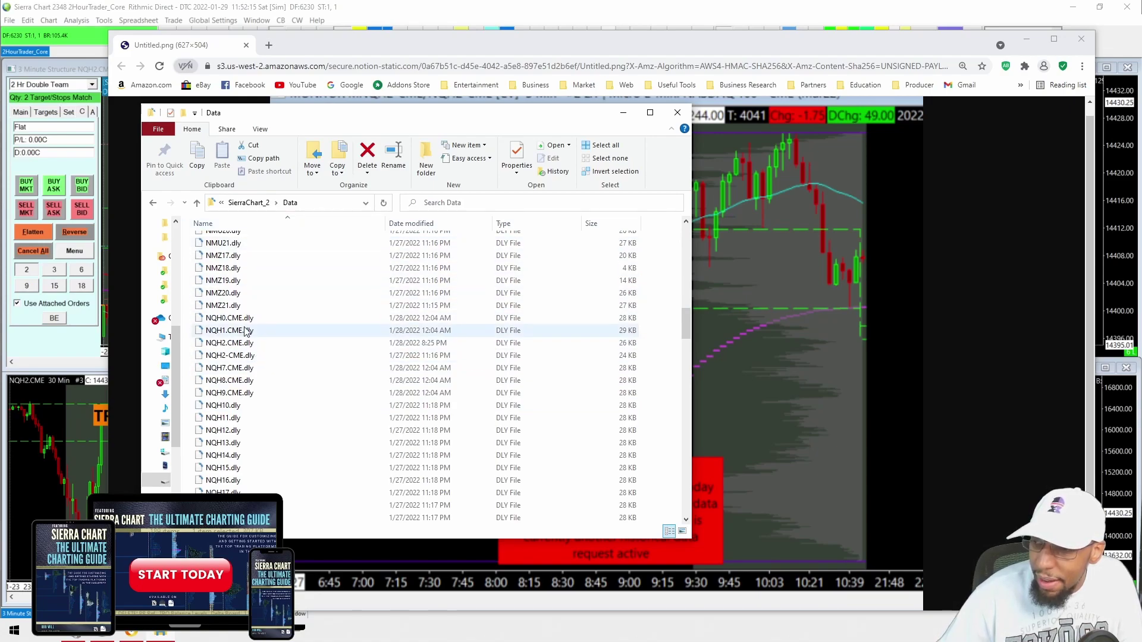
pyautogui.scroll(-10, 249, 357)
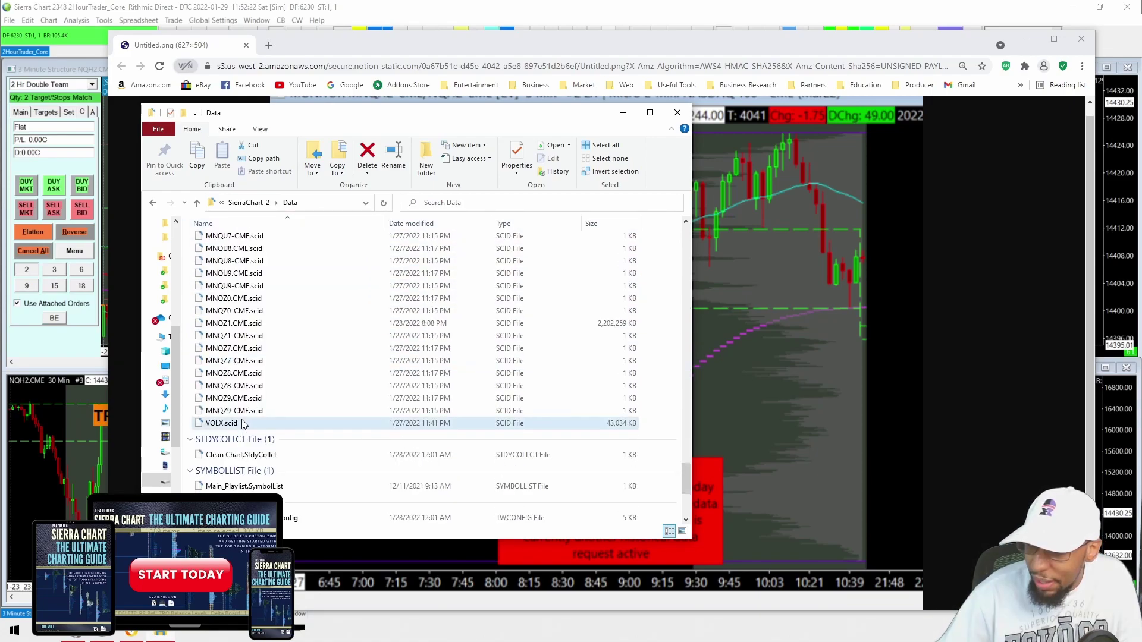
pyautogui.keyDown('shift'); pyautogui.click(236, 423); pyautogui.keyUp('shift')
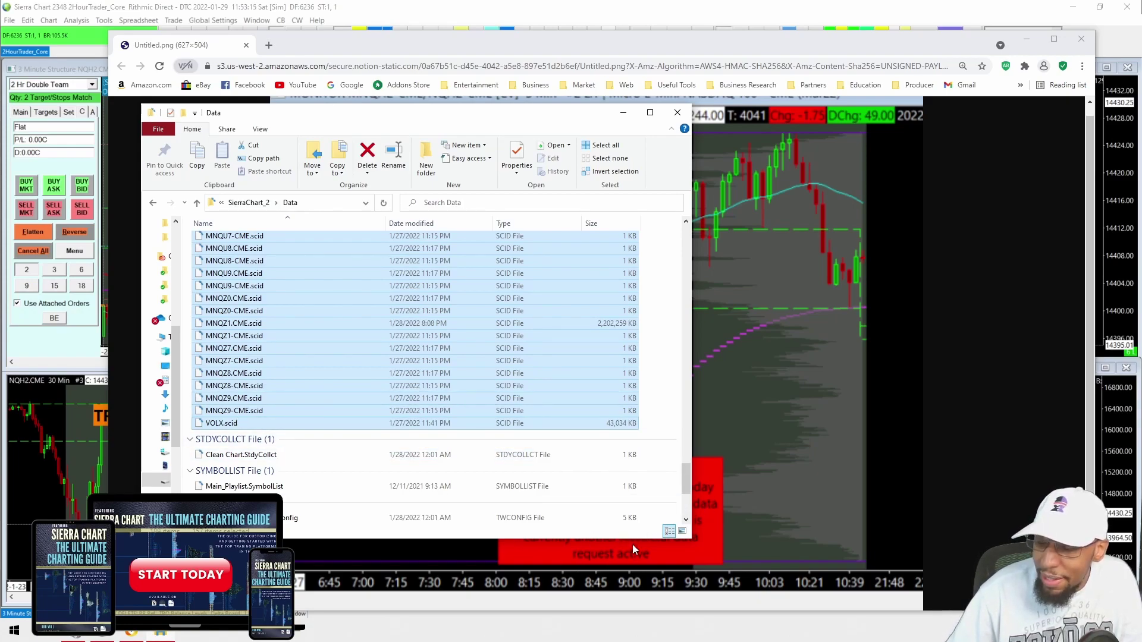
# View the download error image in the browser, then switch to Sierra Chart and open Chart Settings for the 3-minute NQH2.CME chart.
pyautogui.click(697, 492)
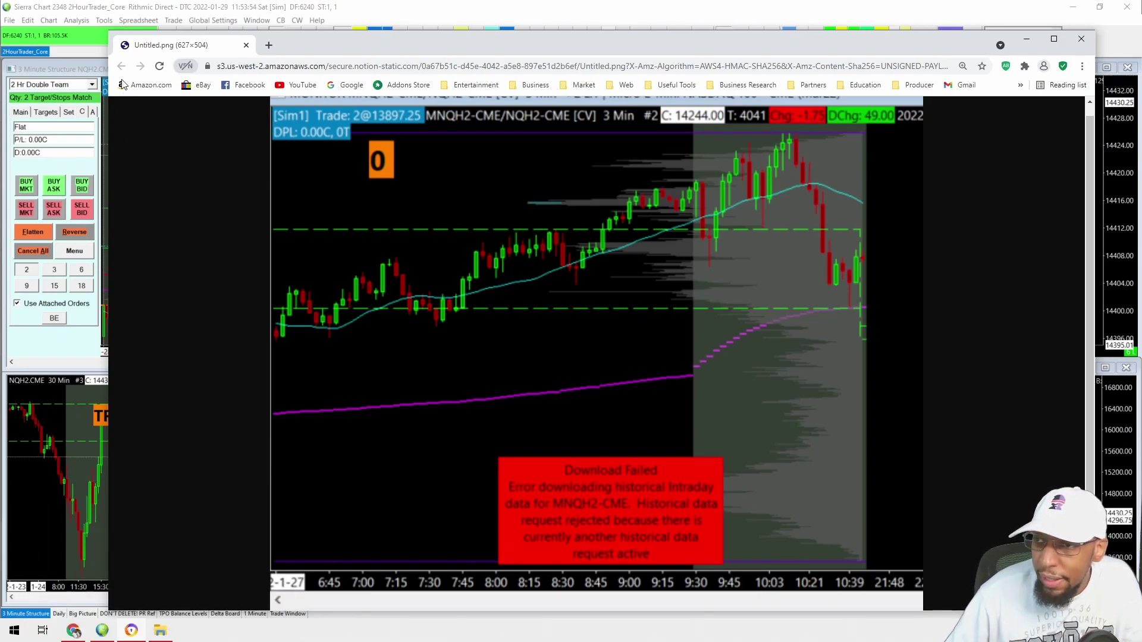
pyautogui.click(309, 5)
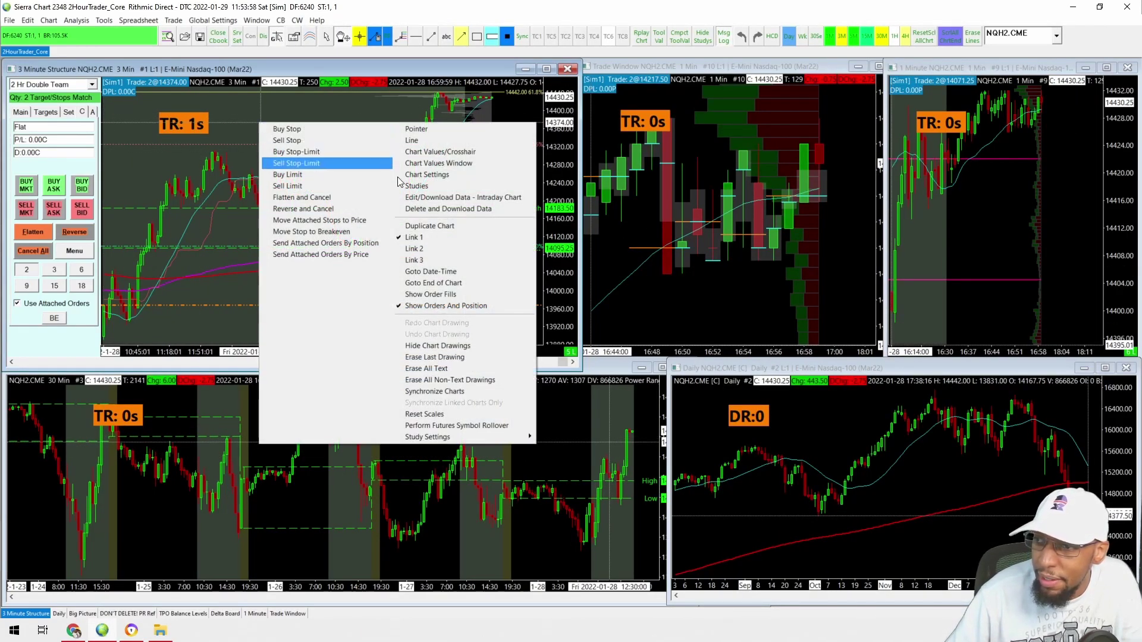
pyautogui.click(223, 117)
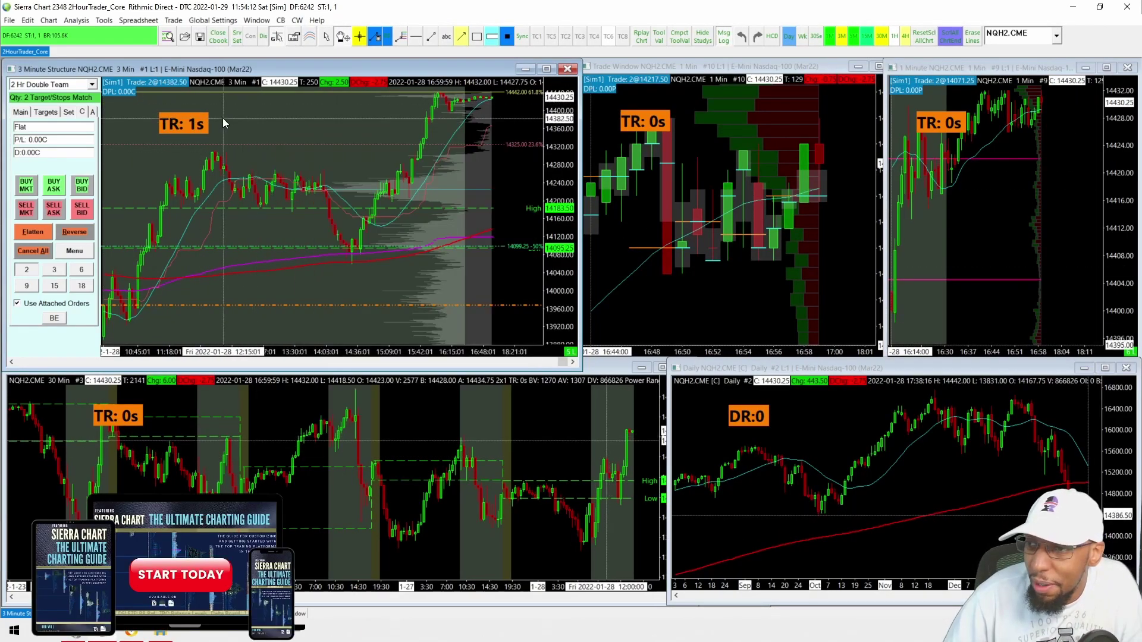
pyautogui.rightClick(248, 120)
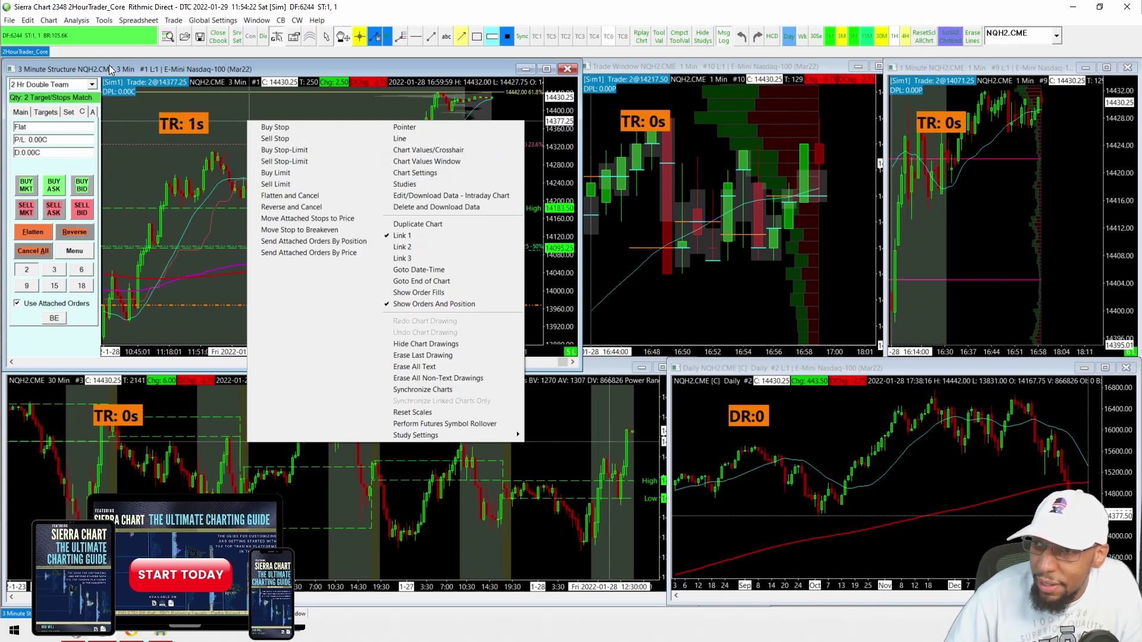
pyautogui.click(50, 23)
pyautogui.click(46, 22)
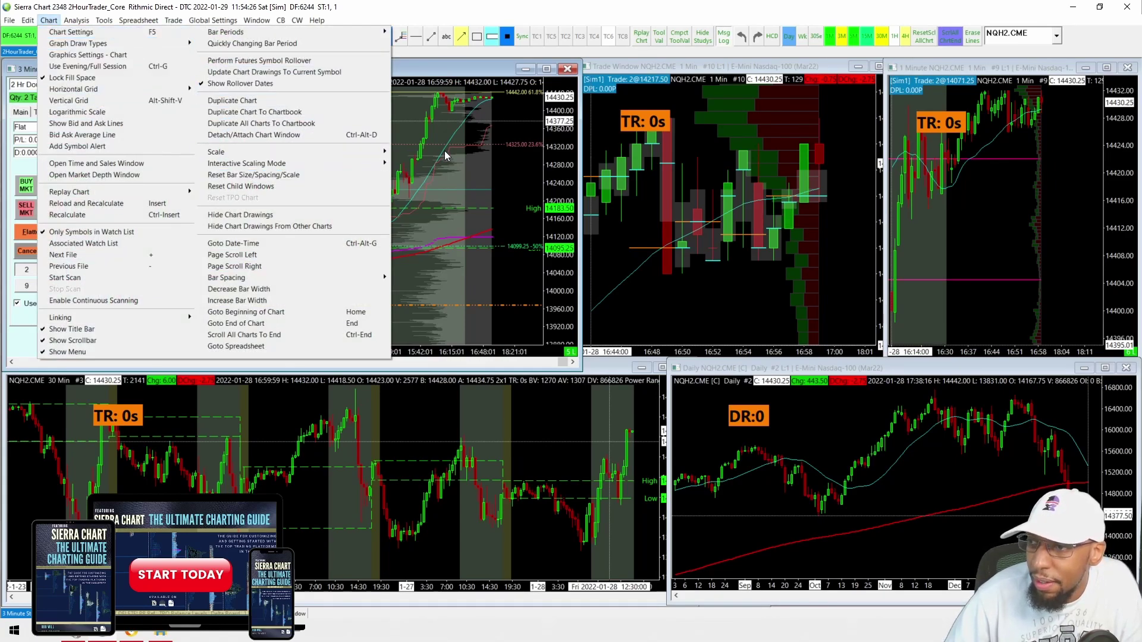
pyautogui.click(96, 33)
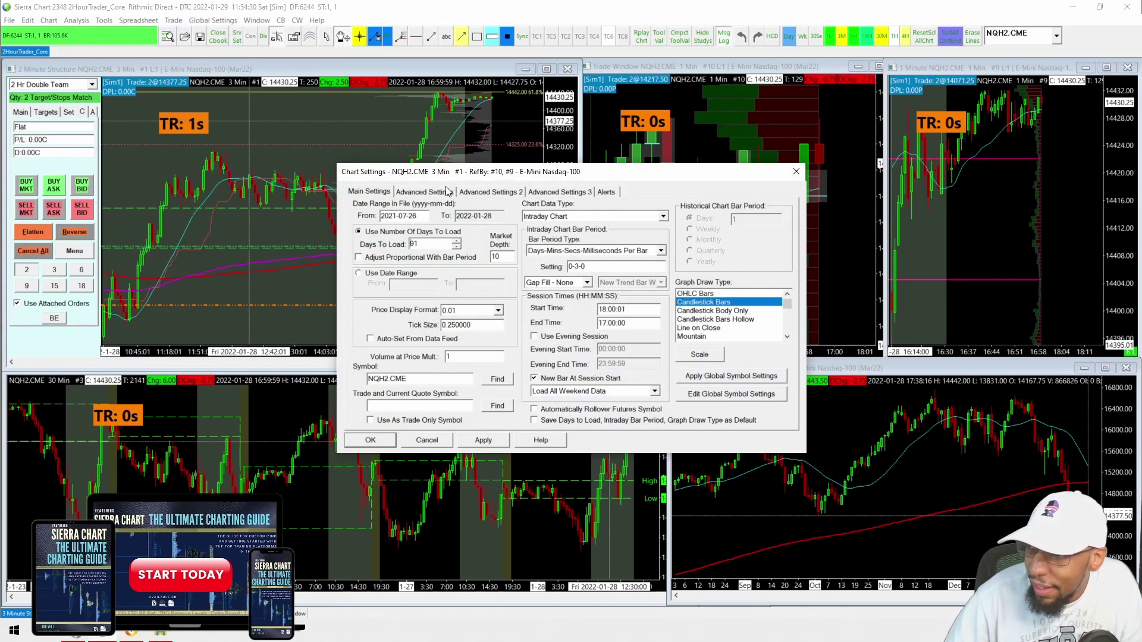
# Review the chart's advanced settings, including Continuous Contract, return to the main settings, and accept the dialog.
pyautogui.click(449, 190)
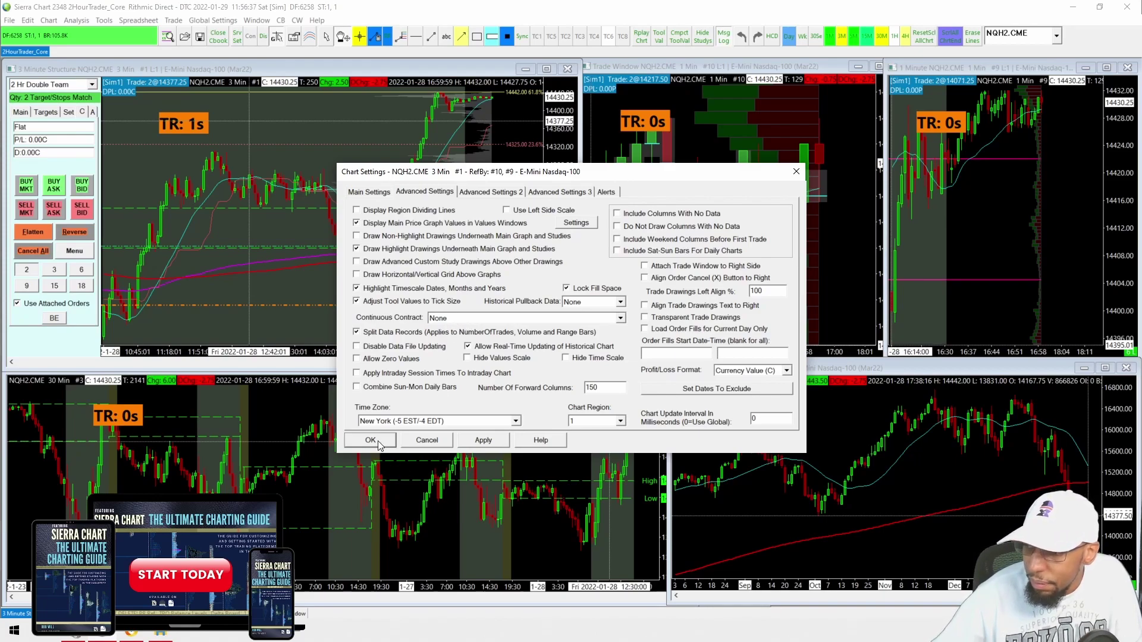
pyautogui.click(369, 192)
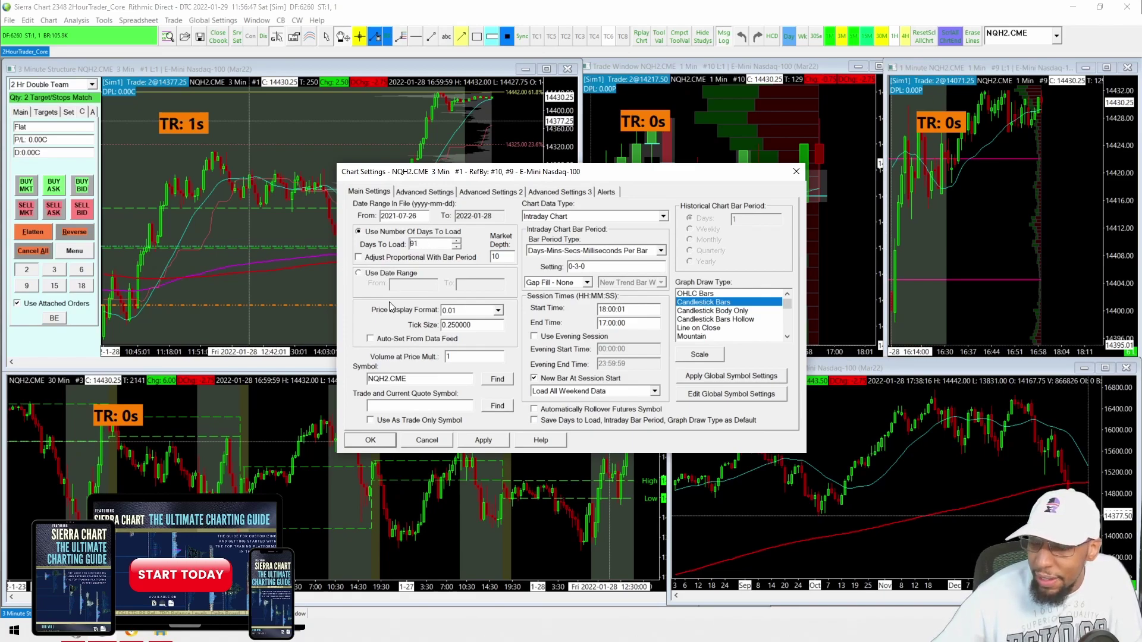
pyautogui.click(370, 440)
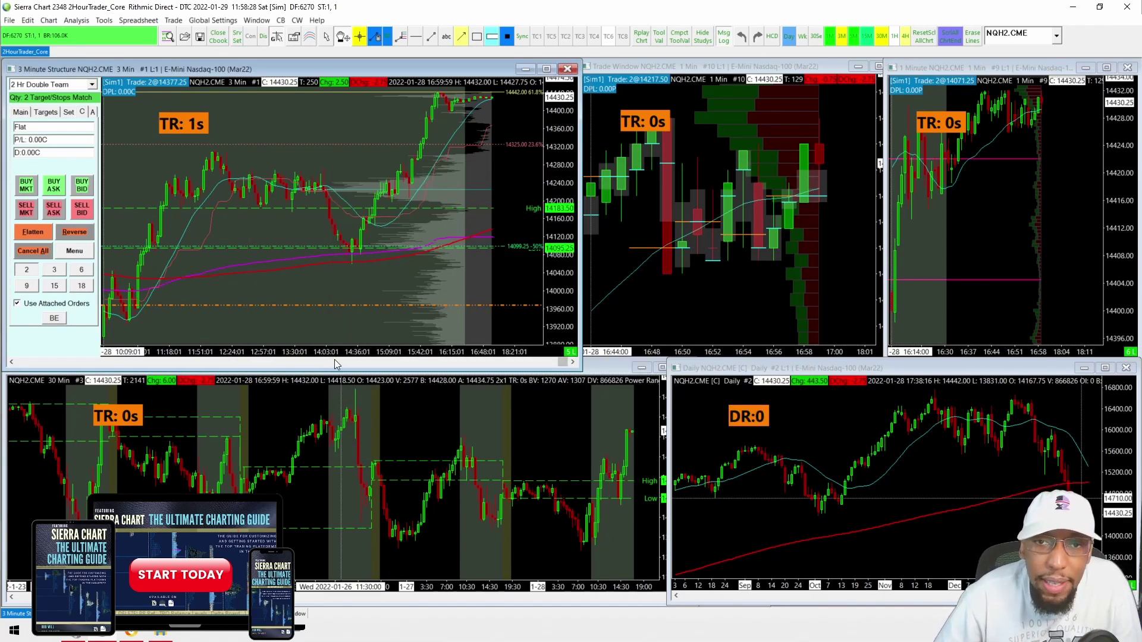
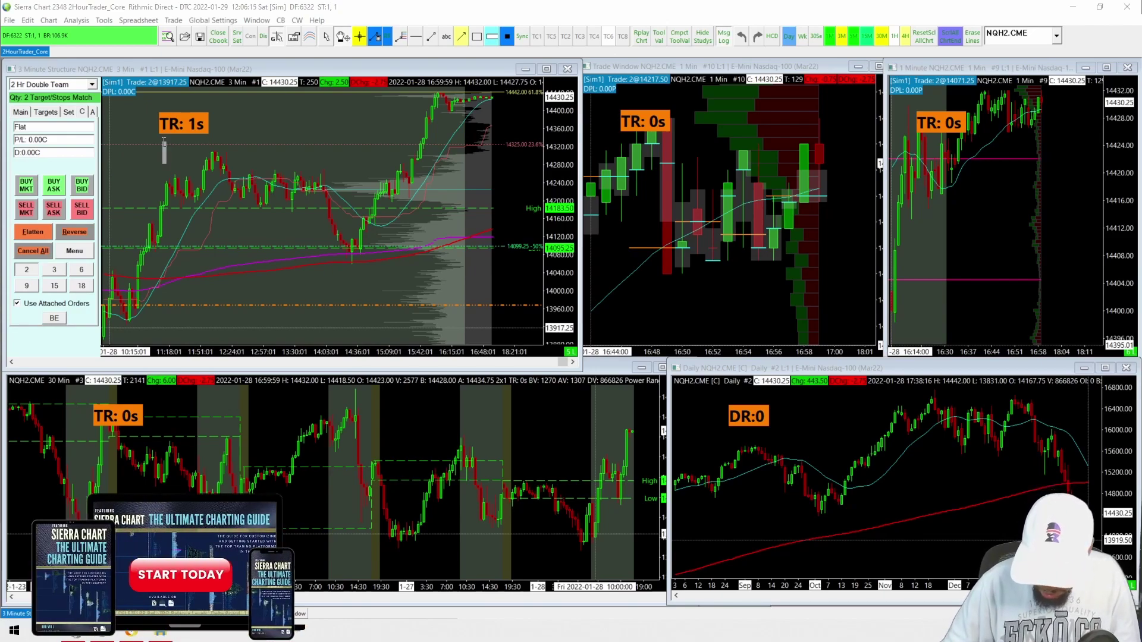
# Annotate the screen with "Continuous Contract = None", "Update to latest version", "- no older than 2292" and "Connect to Rithmic via Direct-DTC".
pyautogui.write('Continuous Contract = None')
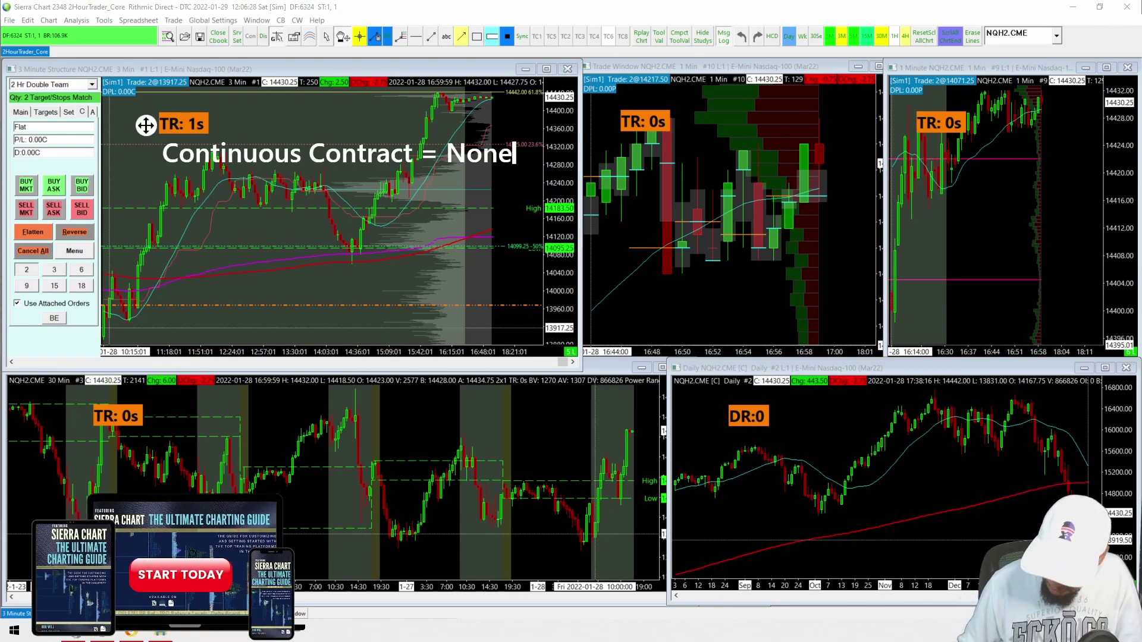
pyautogui.press('Return')
pyautogui.write('Update to latest version')
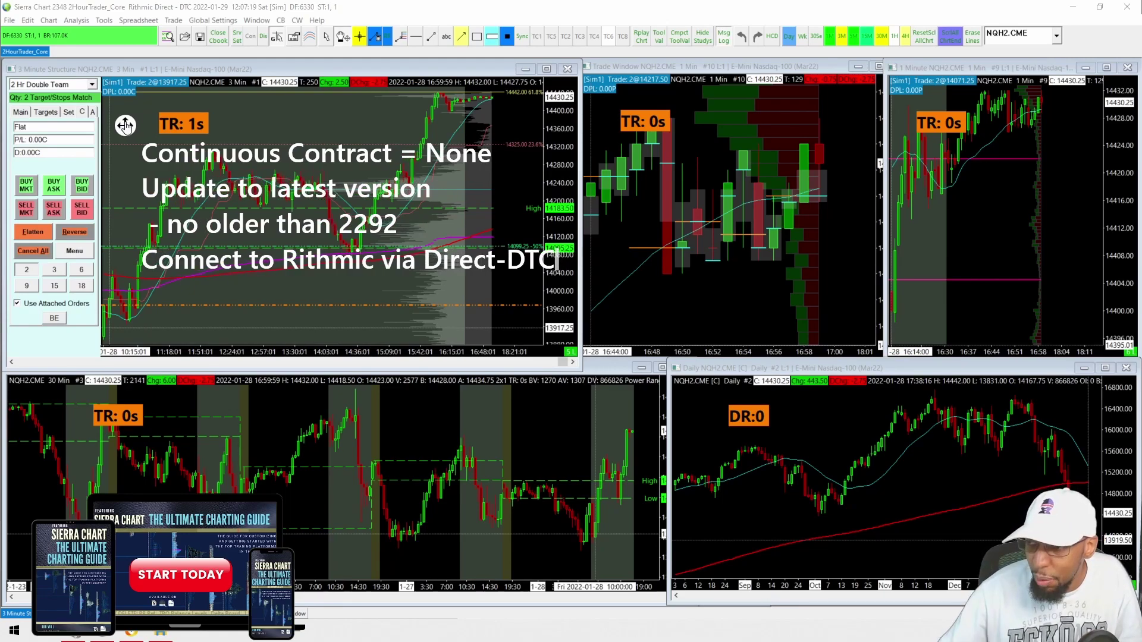
# Shift the on-screen note slightly sideways and add the line "Delete all .dly and .scid files in data folder".
pyautogui.moveTo(109, 125); pyautogui.dragTo(103, 125)
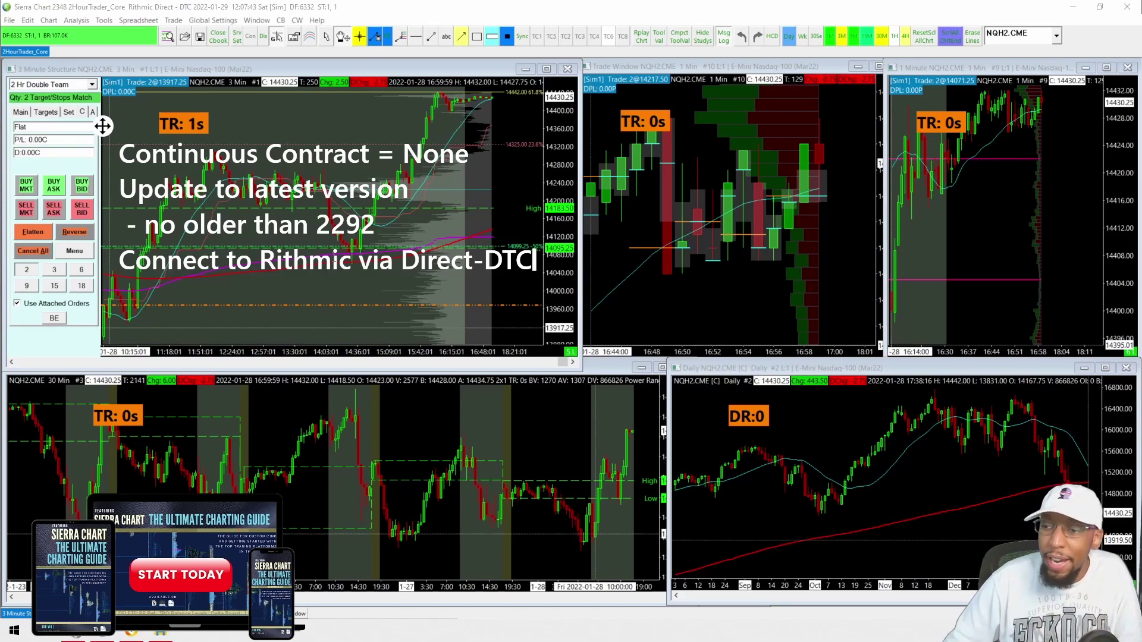
pyautogui.press('Return')
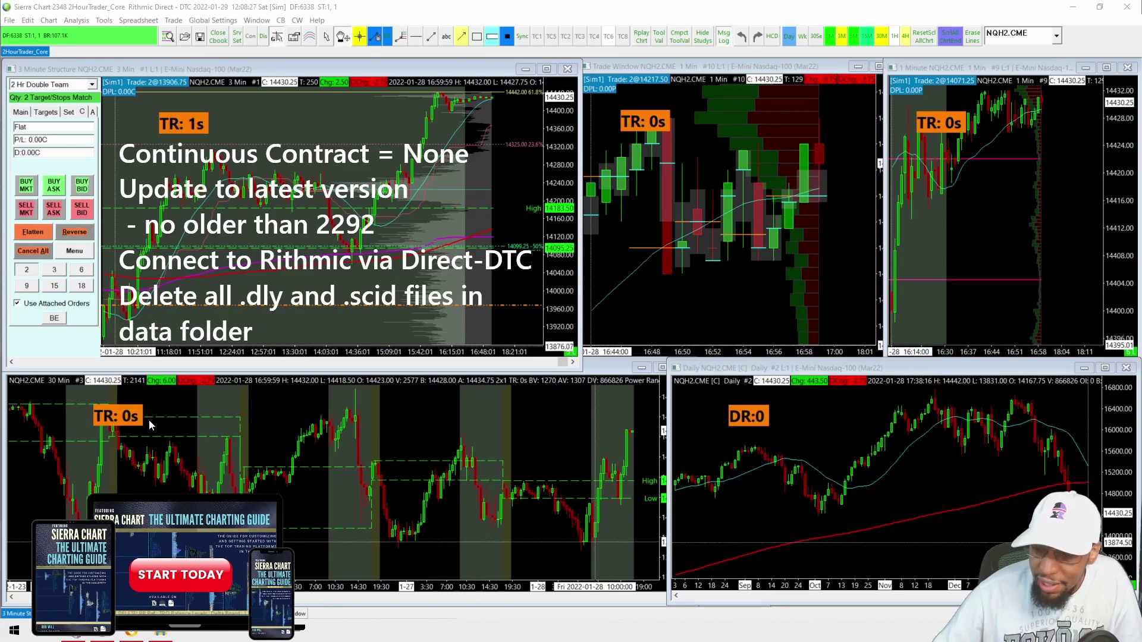
# Bring up the Data folder, place its window clear of the notes, and locate the beginning of the SCID file group.
pyautogui.click(160, 635)
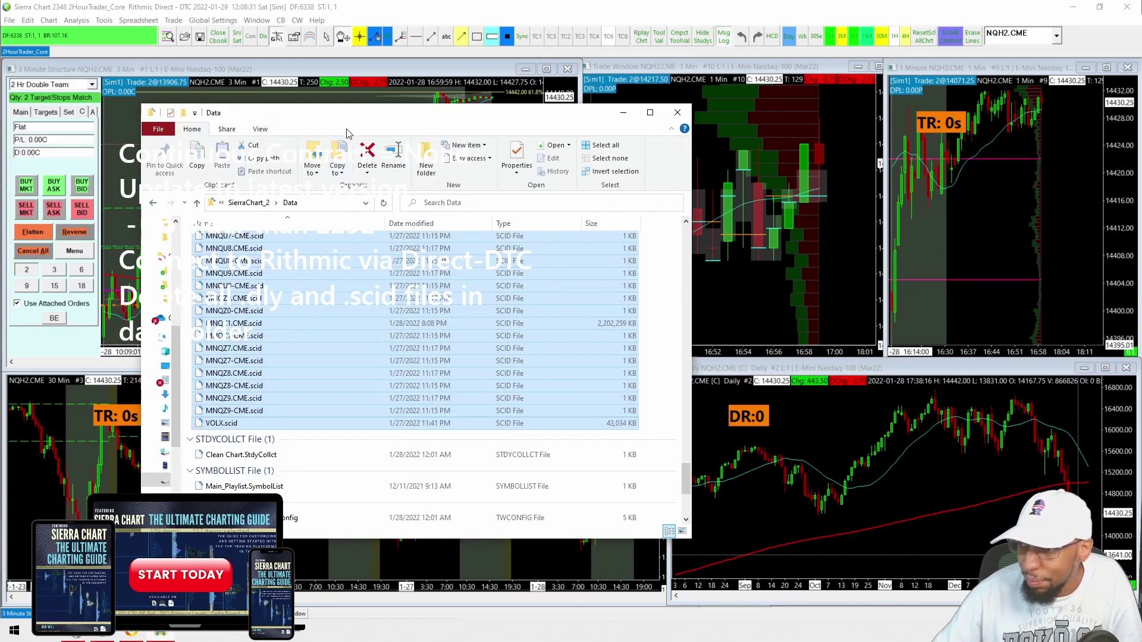
pyautogui.moveTo(402, 113); pyautogui.dragTo(826, 75)
pyautogui.click(759, 254)
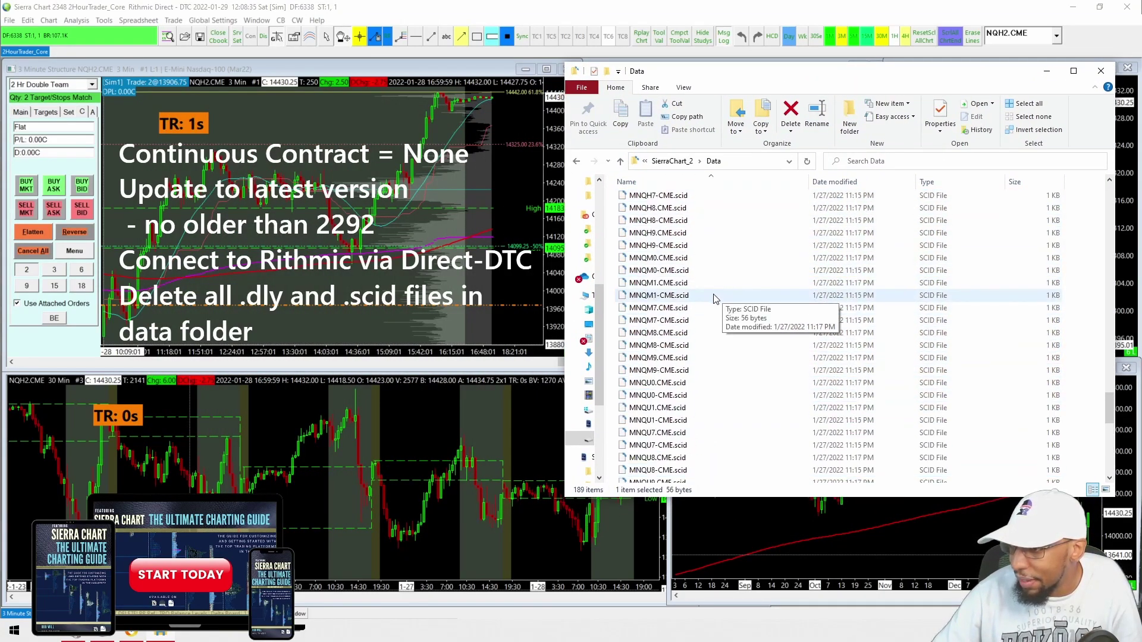
pyautogui.scroll(10, 720, 298)
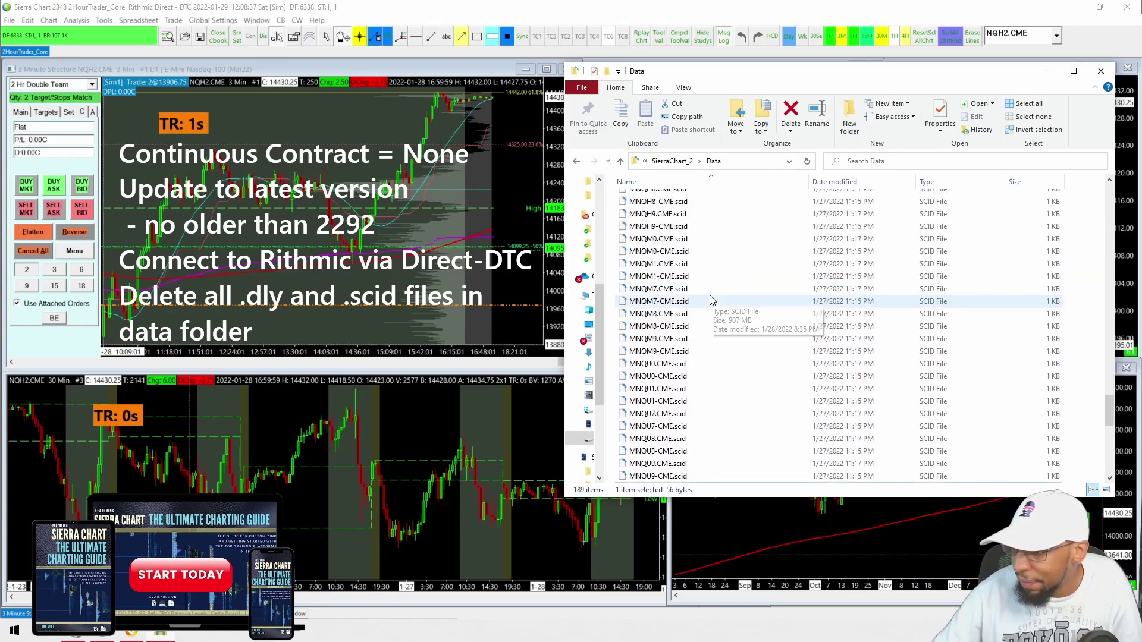
pyautogui.scroll(-10, 712, 301)
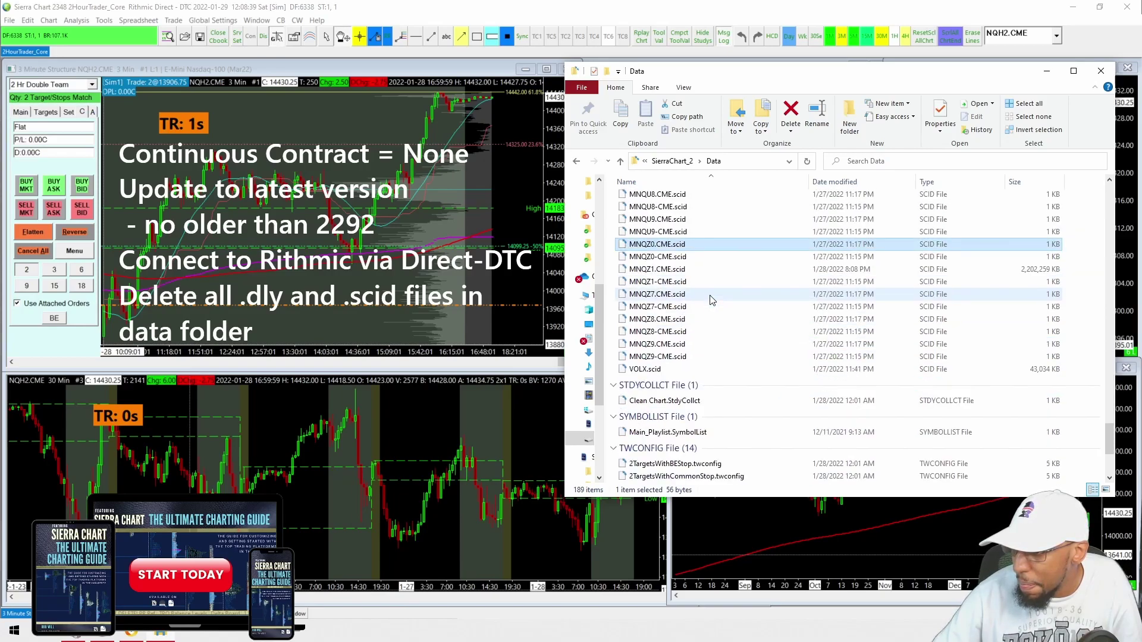
pyautogui.scroll(8, 708, 300)
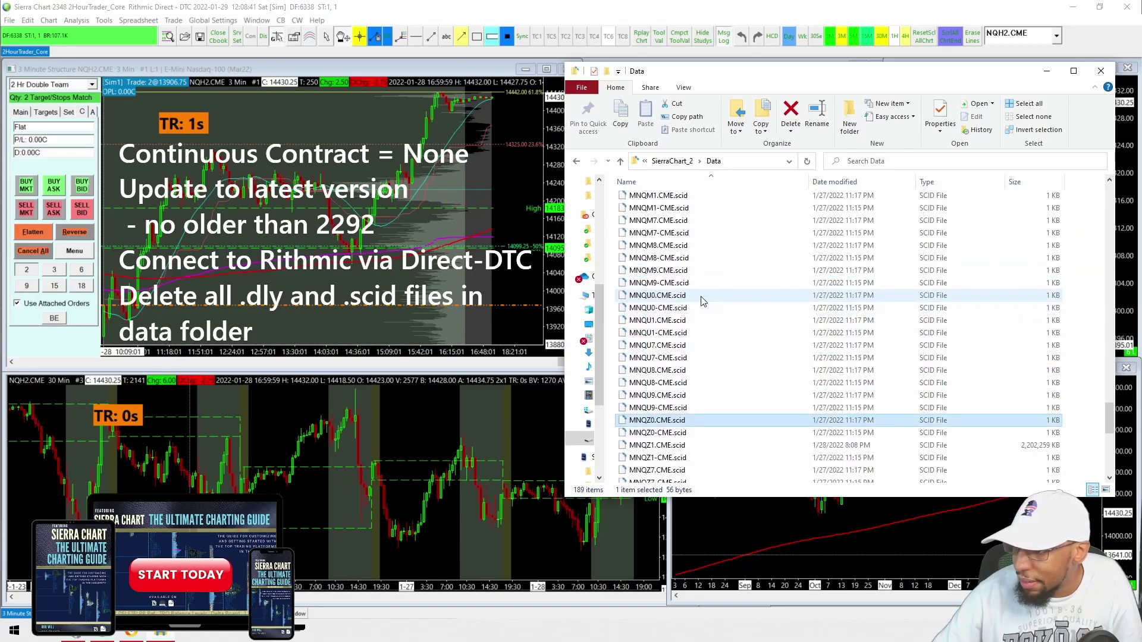
pyautogui.scroll(3, 685, 299)
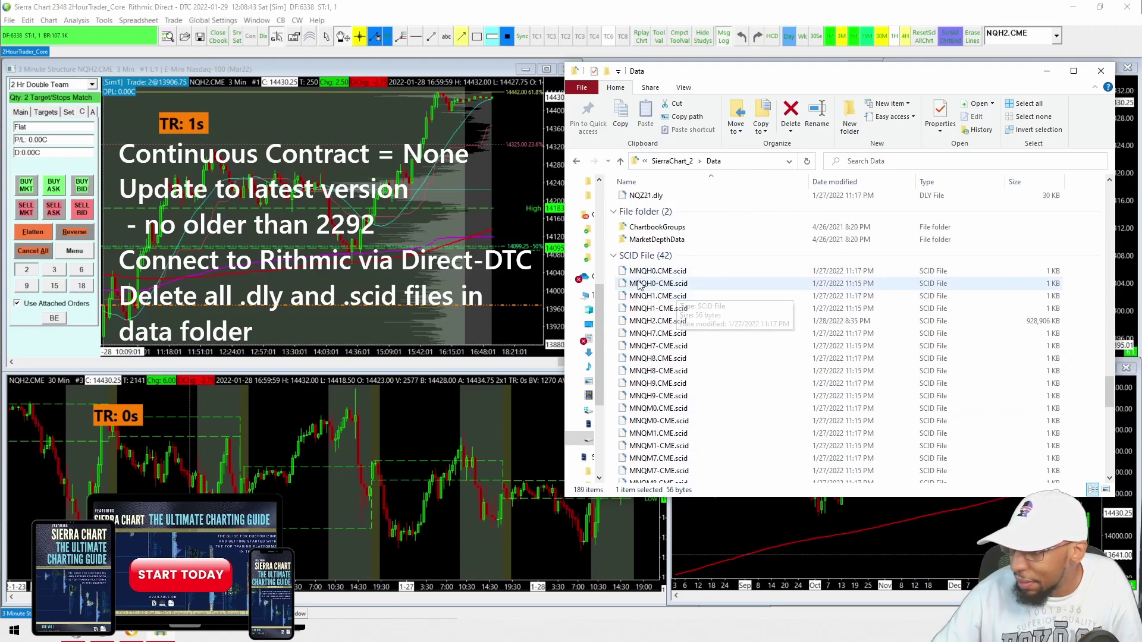
pyautogui.scroll(-1, 672, 300)
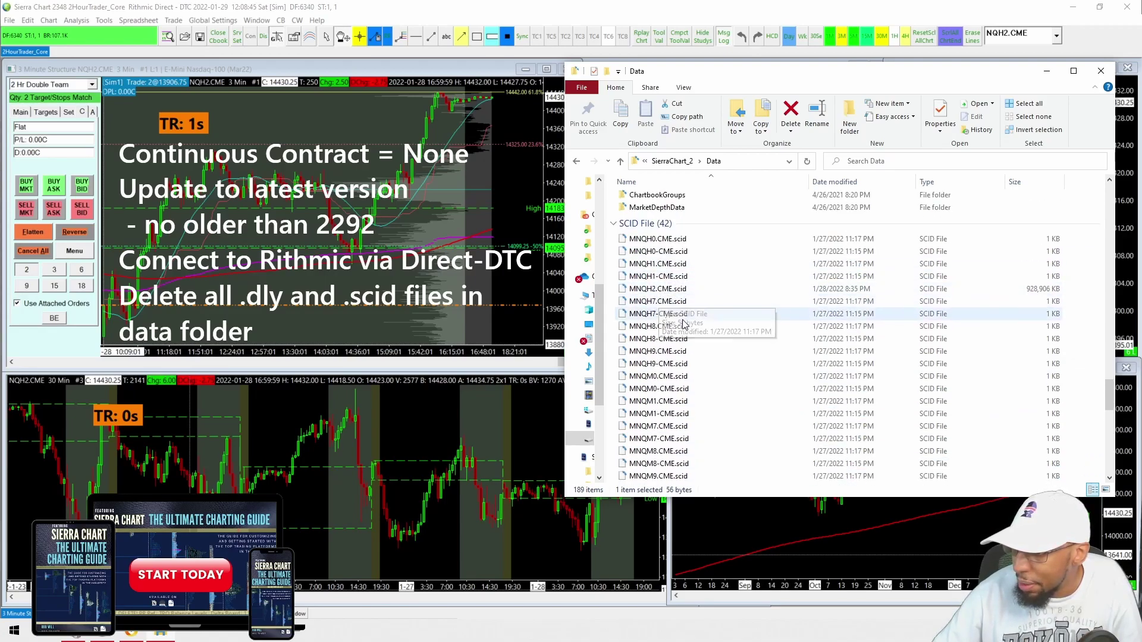
# Rename MNQH2.CME.scid with an added .backup extension, accepting the extension change and the alternative name MNQH2.CME.scid (2).backup.
pyautogui.click(663, 290)
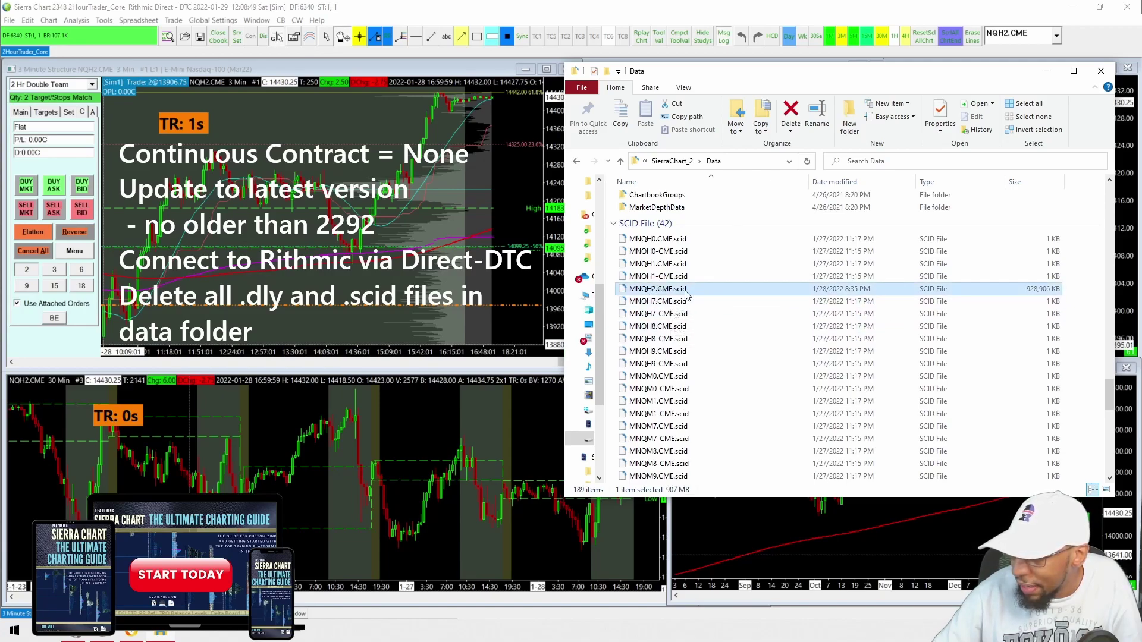
pyautogui.click(687, 289)
pyautogui.click(687, 290)
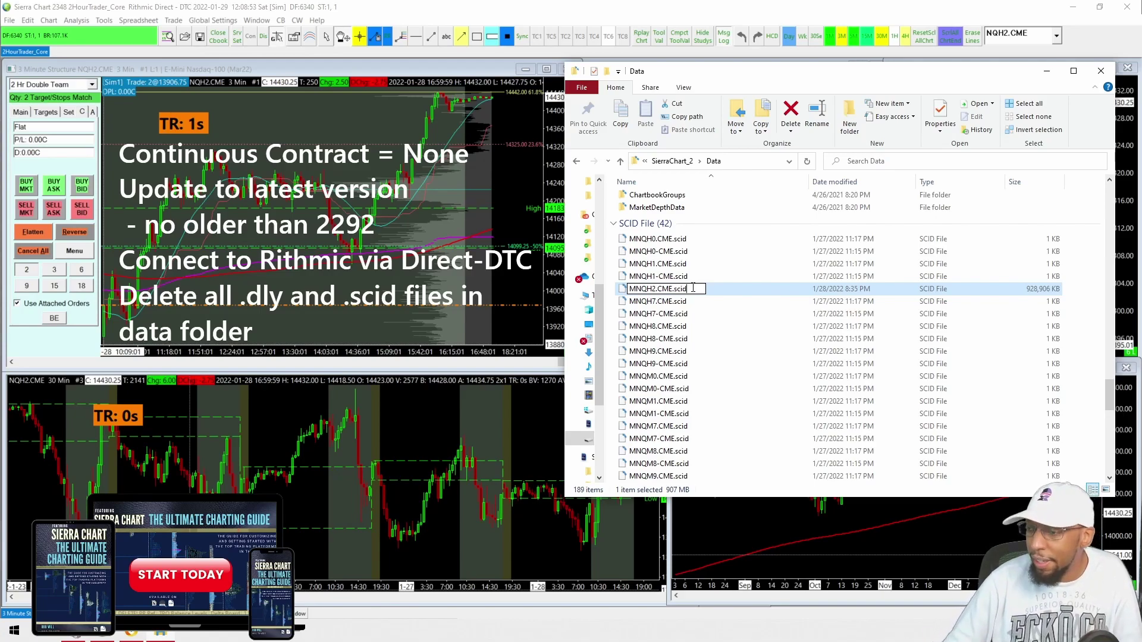
pyautogui.write('.back')
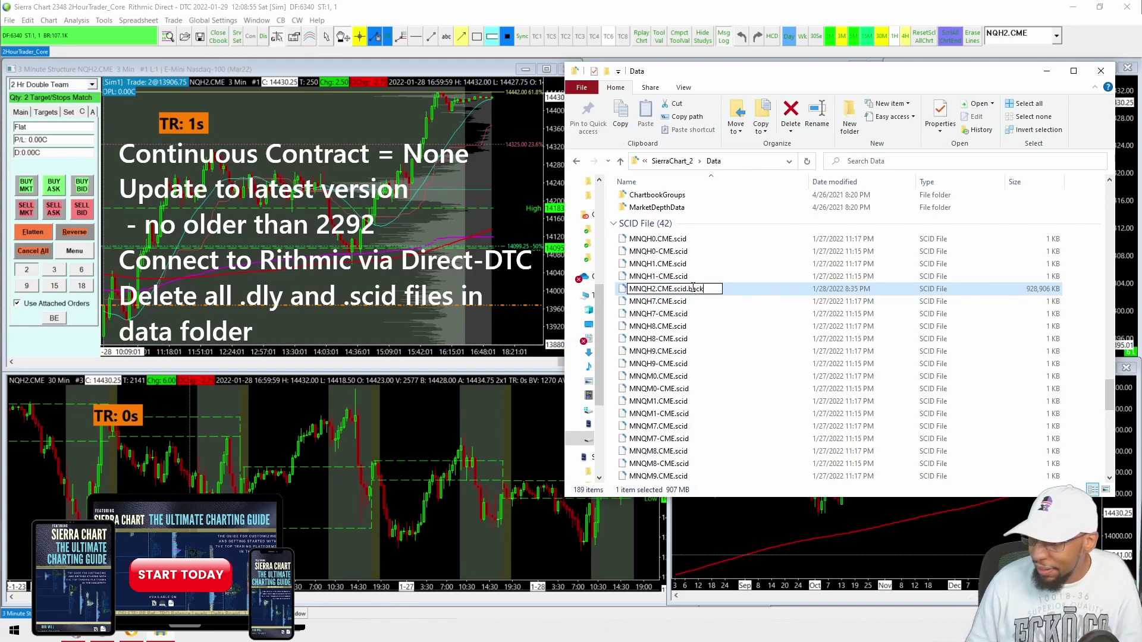
pyautogui.write('up')
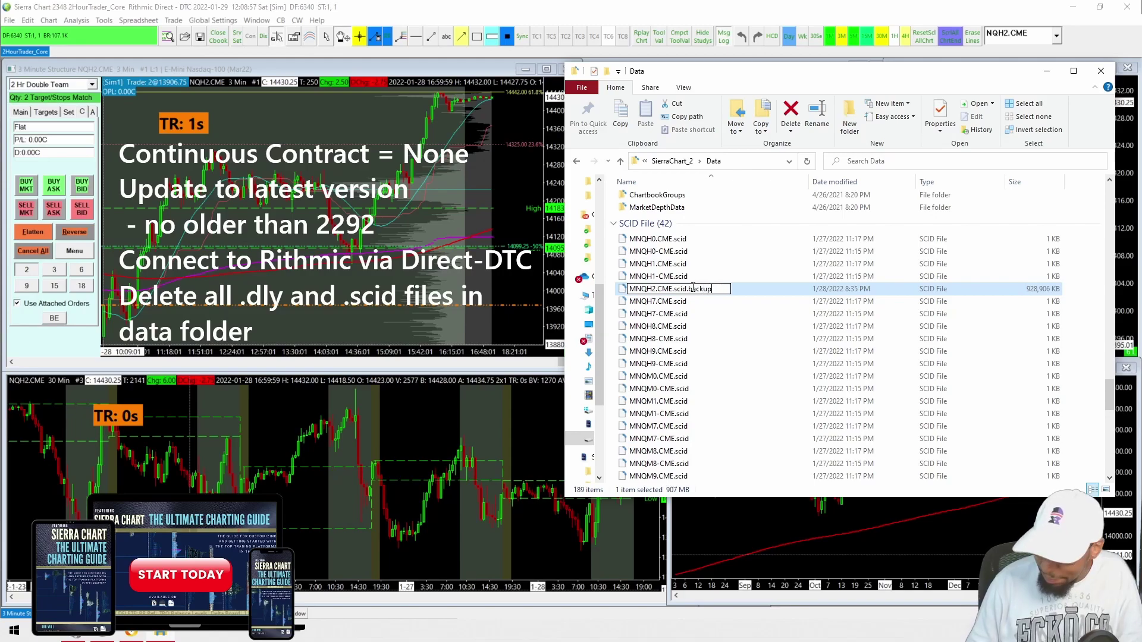
pyautogui.press('Return')
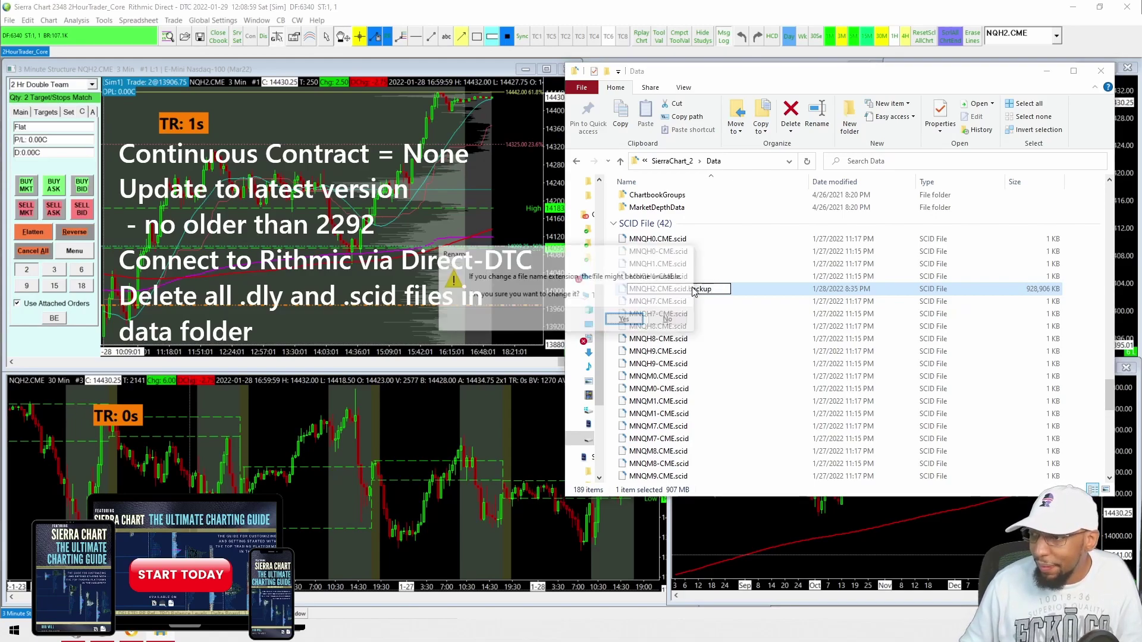
pyautogui.click(636, 322)
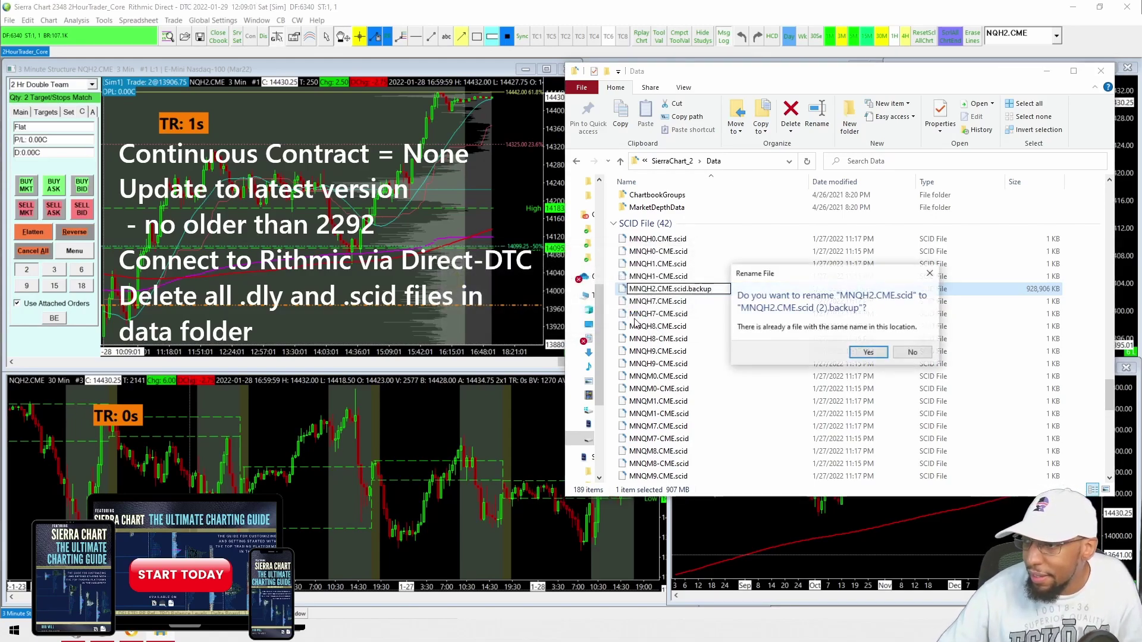
pyautogui.click(868, 352)
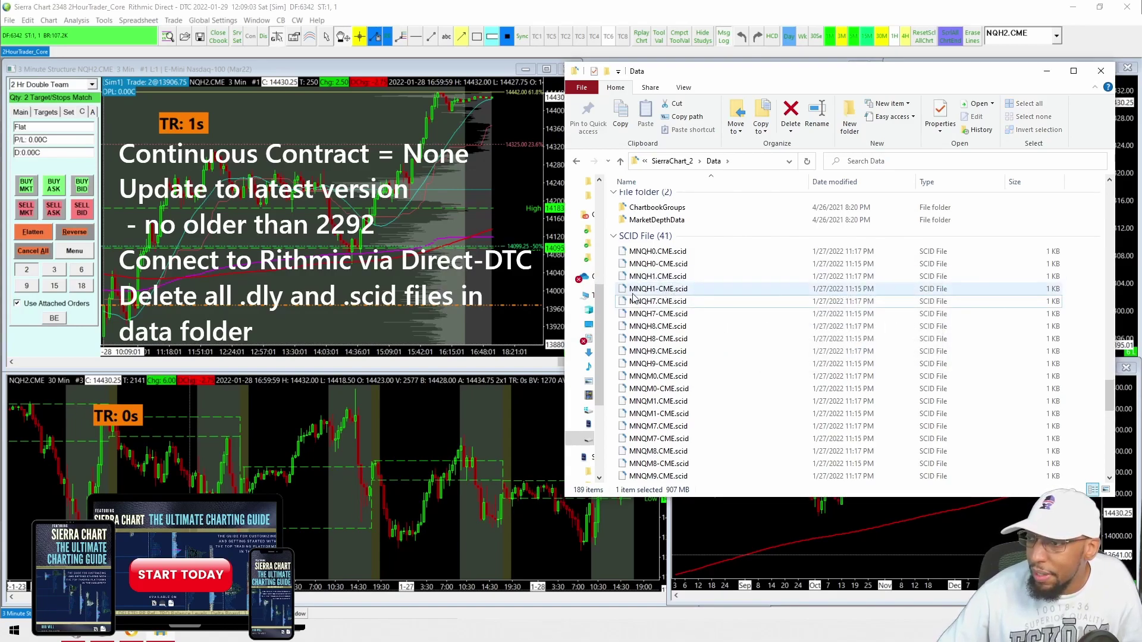
# Rename MNQH2.CME.scid (2).backup in the BACKUP file group to MNQH2.CME.scid, accepting the extension change, and locate it among the SCID files.
pyautogui.scroll(3, 697, 296)
pyautogui.scroll(14, 696, 297)
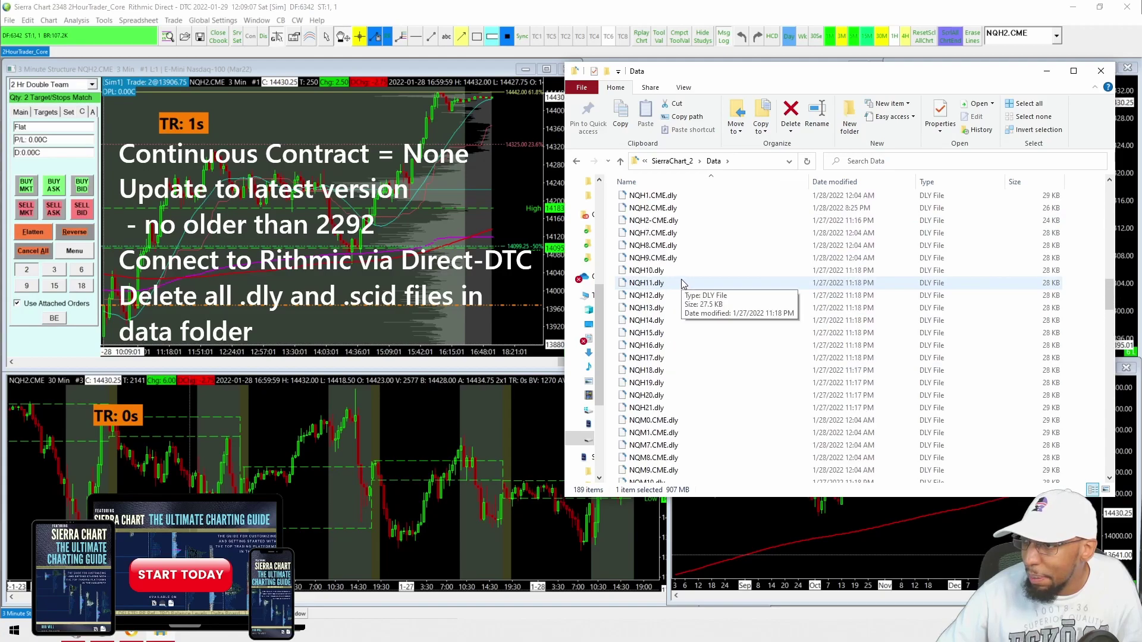
pyautogui.scroll(15, 685, 286)
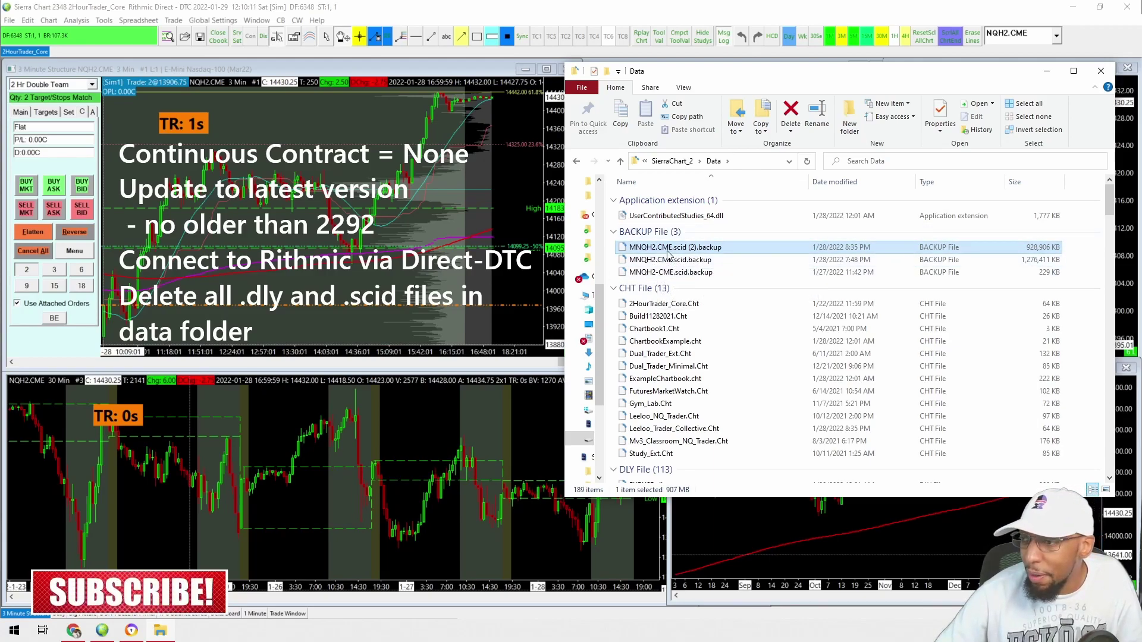
pyautogui.click(700, 249)
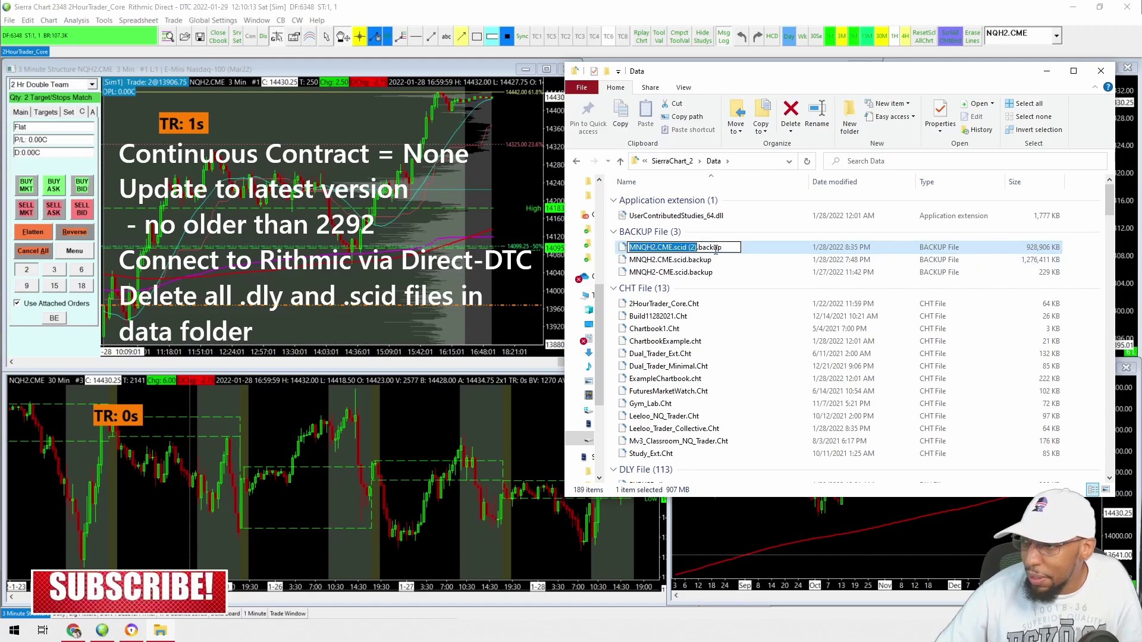
pyautogui.click(717, 248)
pyautogui.press('BackSpace')
pyautogui.press('BackSpace')
pyautogui.press('BackSpace')
pyautogui.press('BackSpace')
pyautogui.press('BackSpace')
pyautogui.press('BackSpace')
pyautogui.press('BackSpace')
pyautogui.press('BackSpace')
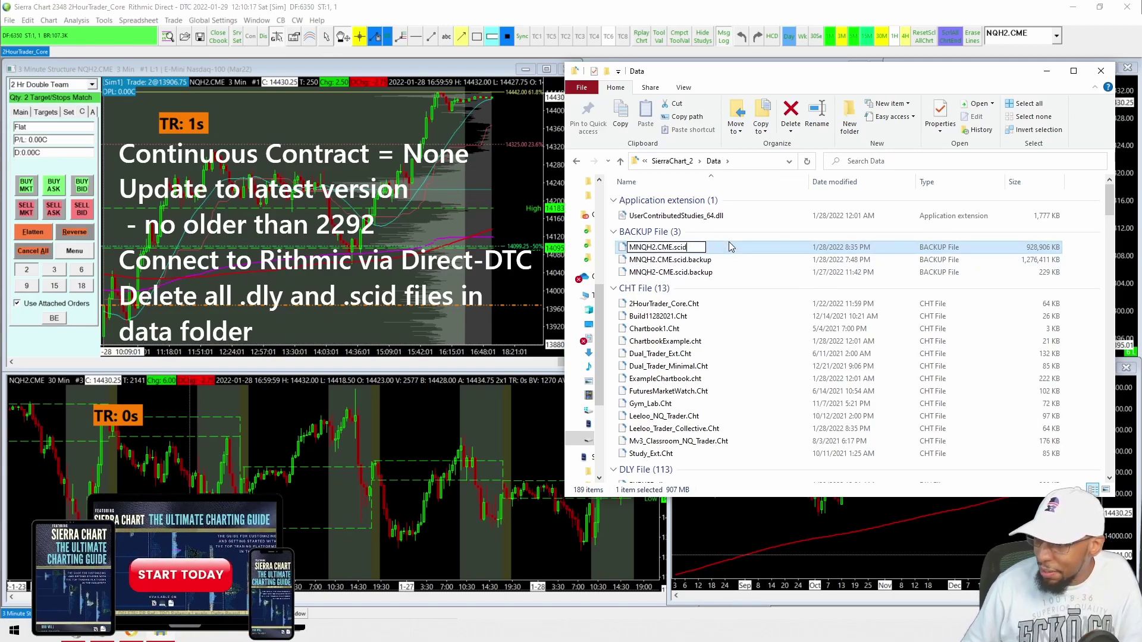
pyautogui.press('Return')
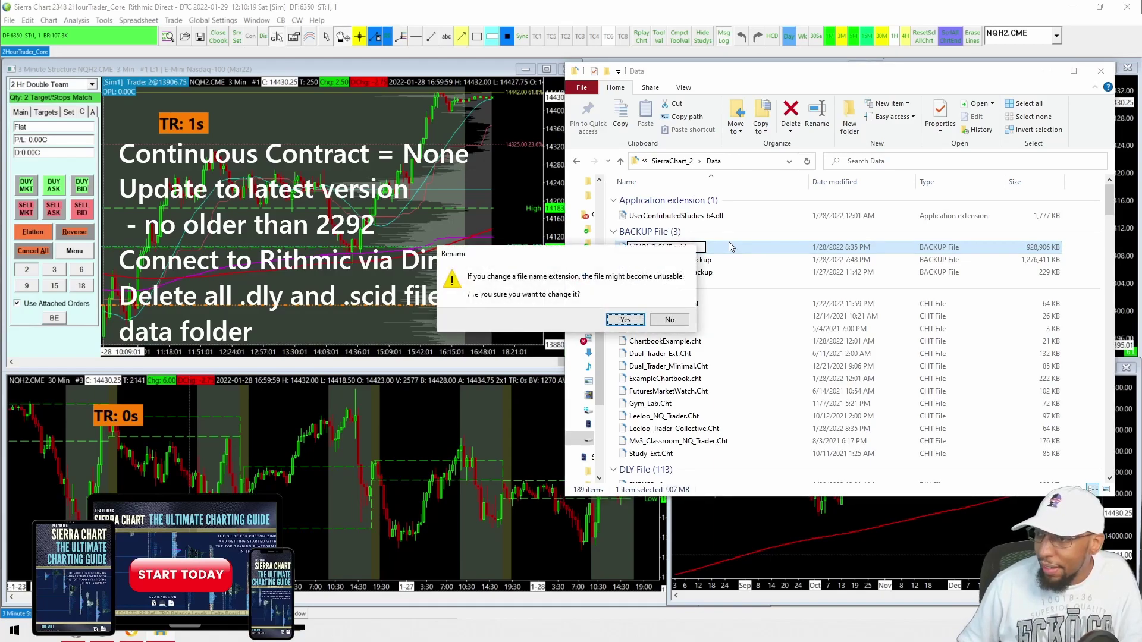
pyautogui.press('Return')
pyautogui.scroll(-18, 714, 267)
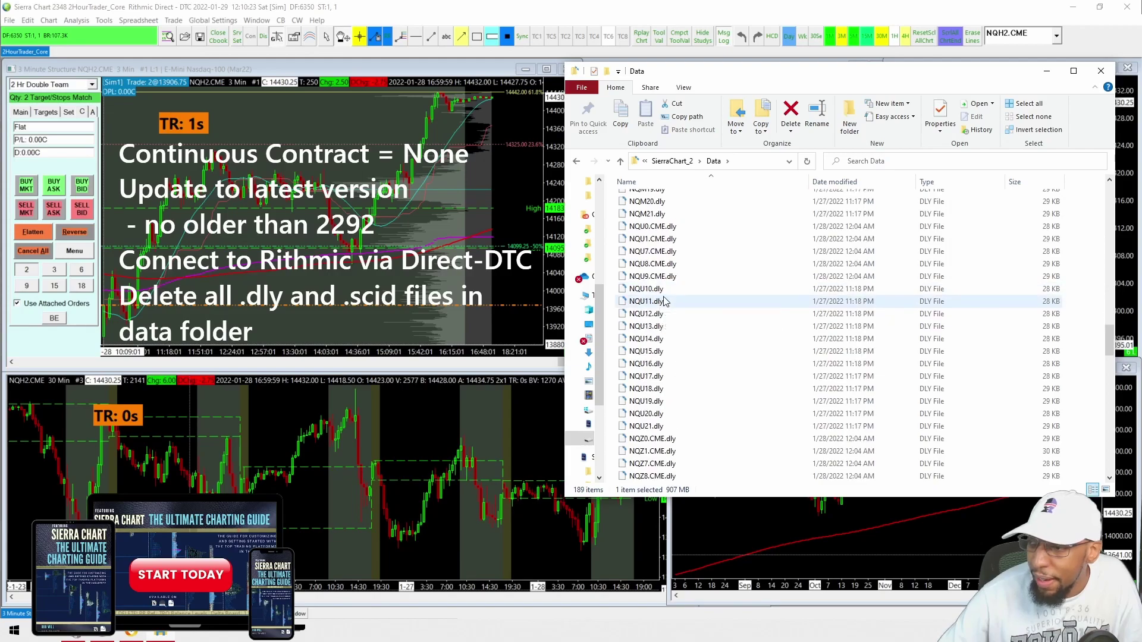
pyautogui.scroll(-15, 662, 302)
pyautogui.scroll(-5, 661, 302)
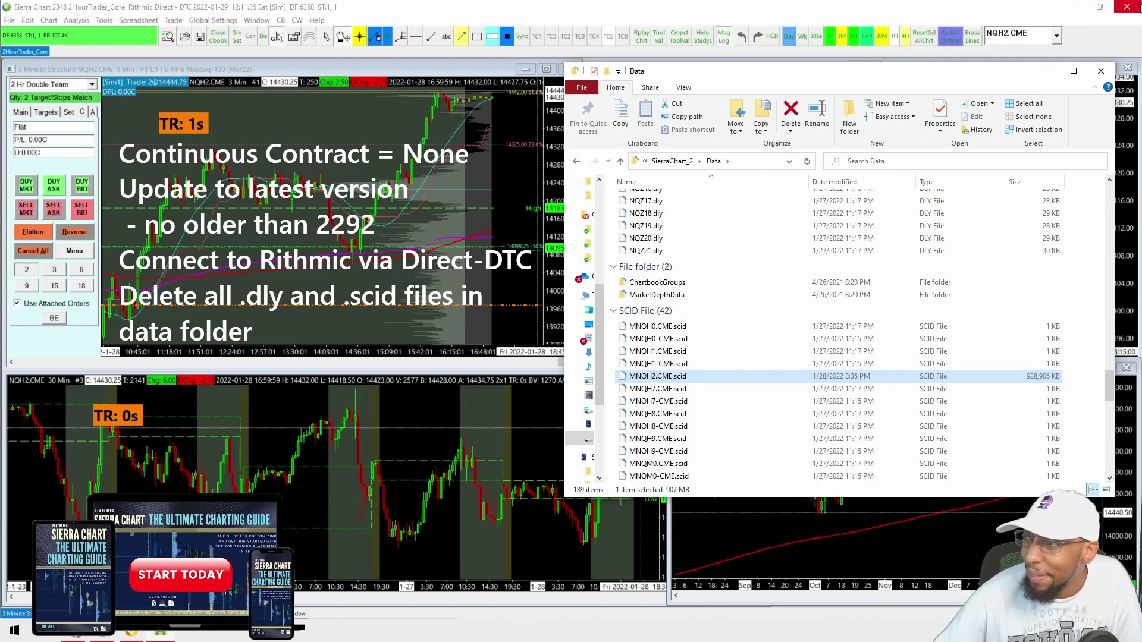
# Exit Sierra Chart, saving all open work, and close the Data folder window.
pyautogui.click(1128, 7)
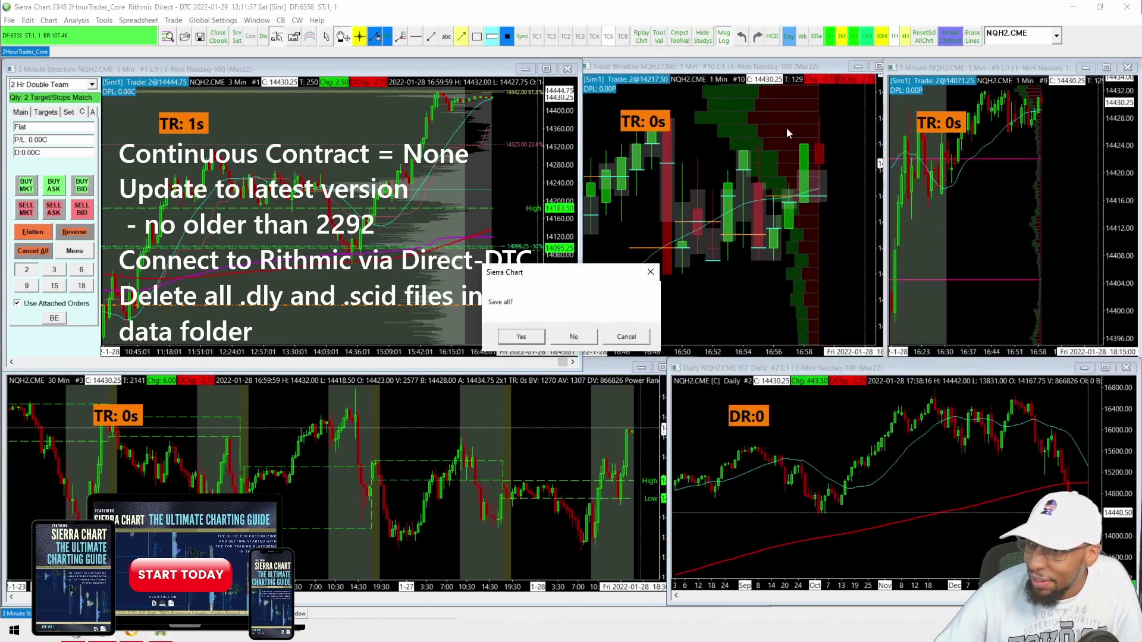
pyautogui.click(528, 338)
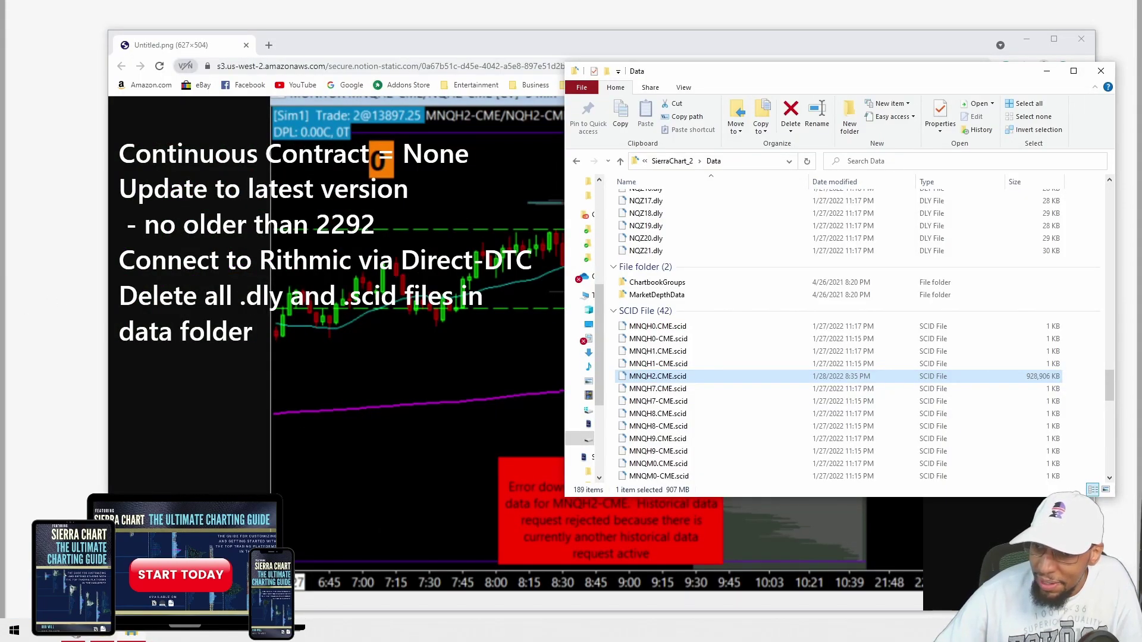
pyautogui.click(1101, 71)
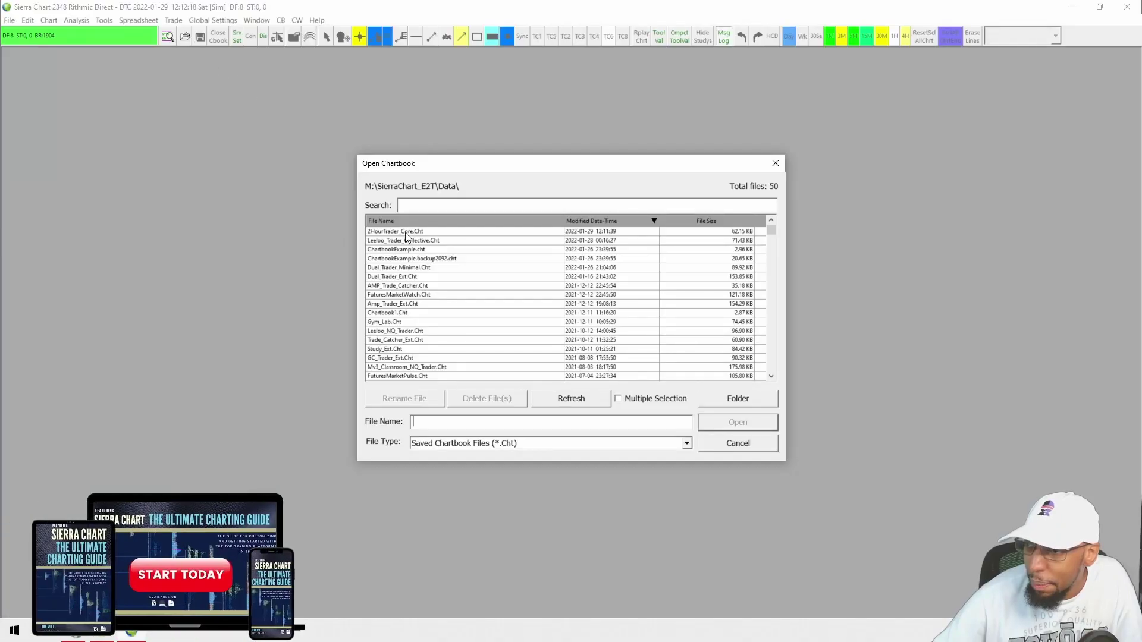
# Open the chartbook 2HourTrader_Core.Cht in the restarted Sierra Chart, and switch to the browser image of the download error.
pyautogui.click(406, 232)
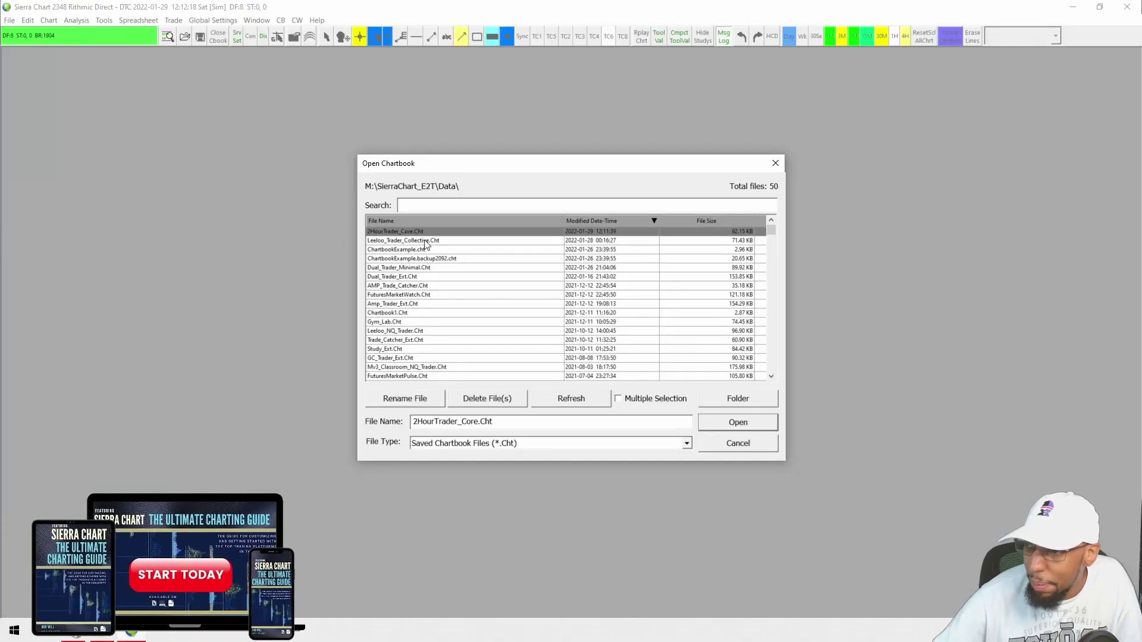
pyautogui.click(722, 422)
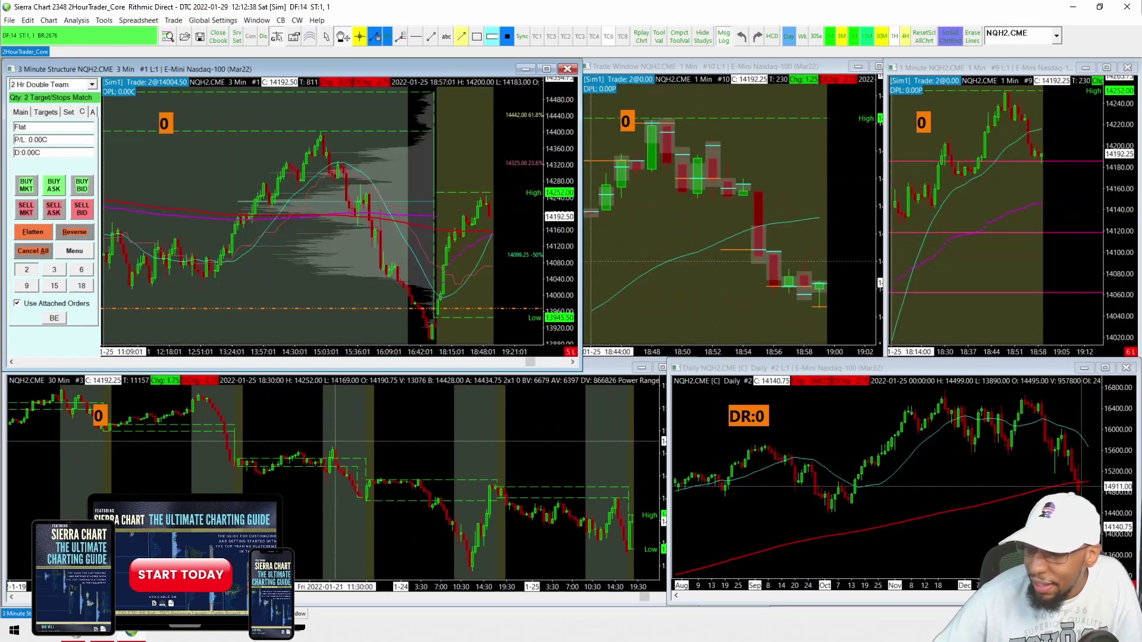
pyautogui.hotkey('alt', 'Tab')
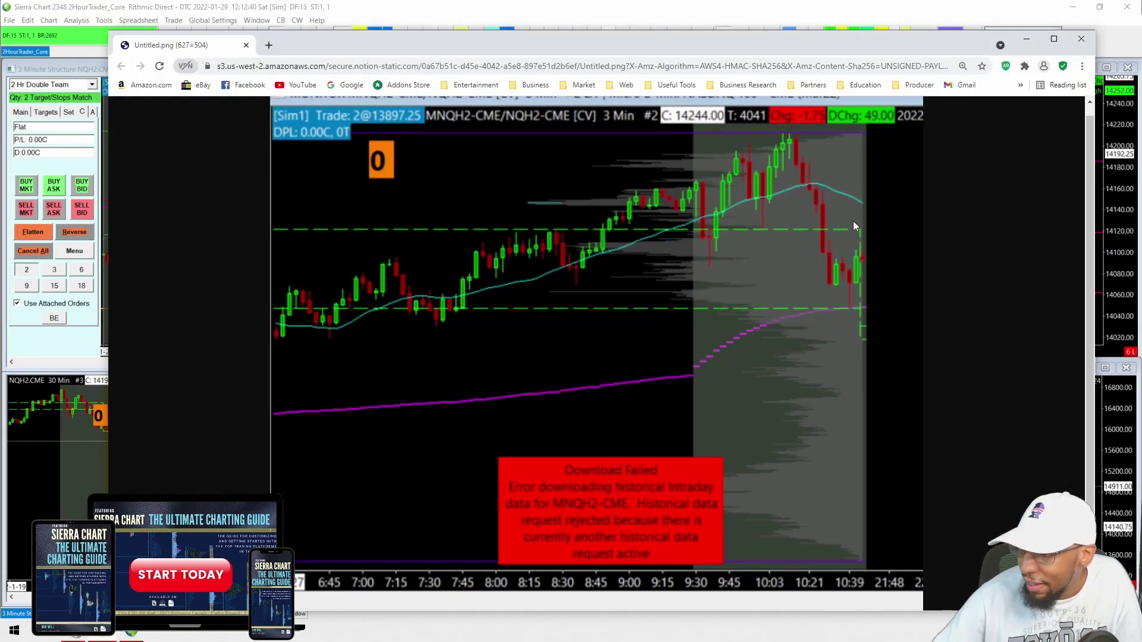
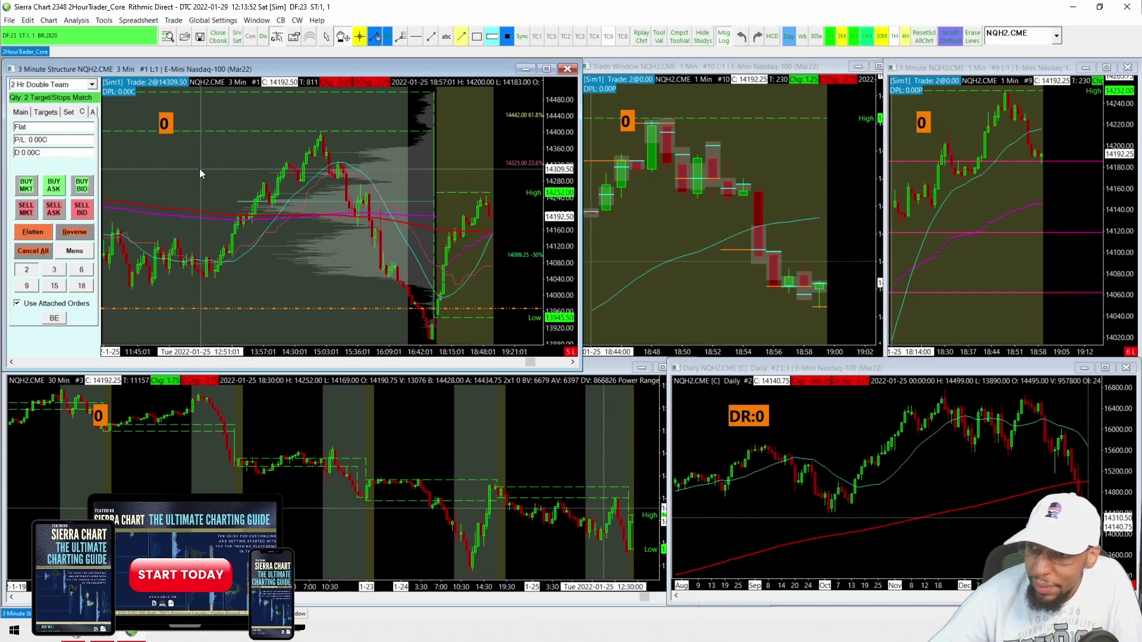
# Set the 3 Min structure chart's Continuous Contract option to Continuous Futures Contract - Volume Based Rollover and apply it.
pyautogui.rightClick(200, 169)
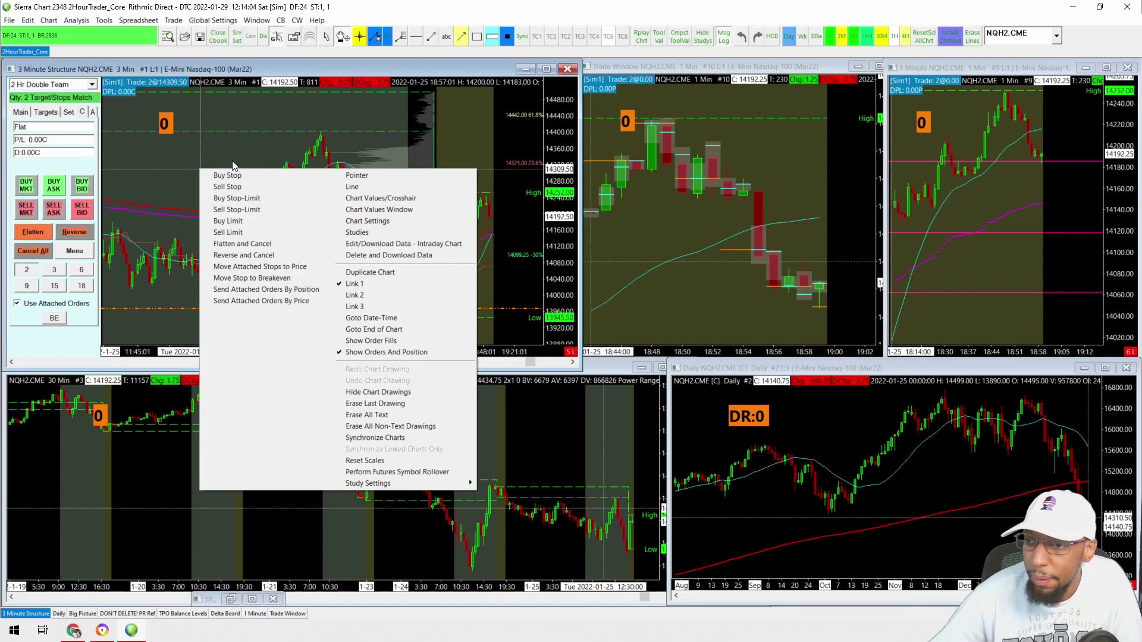
pyautogui.click(379, 224)
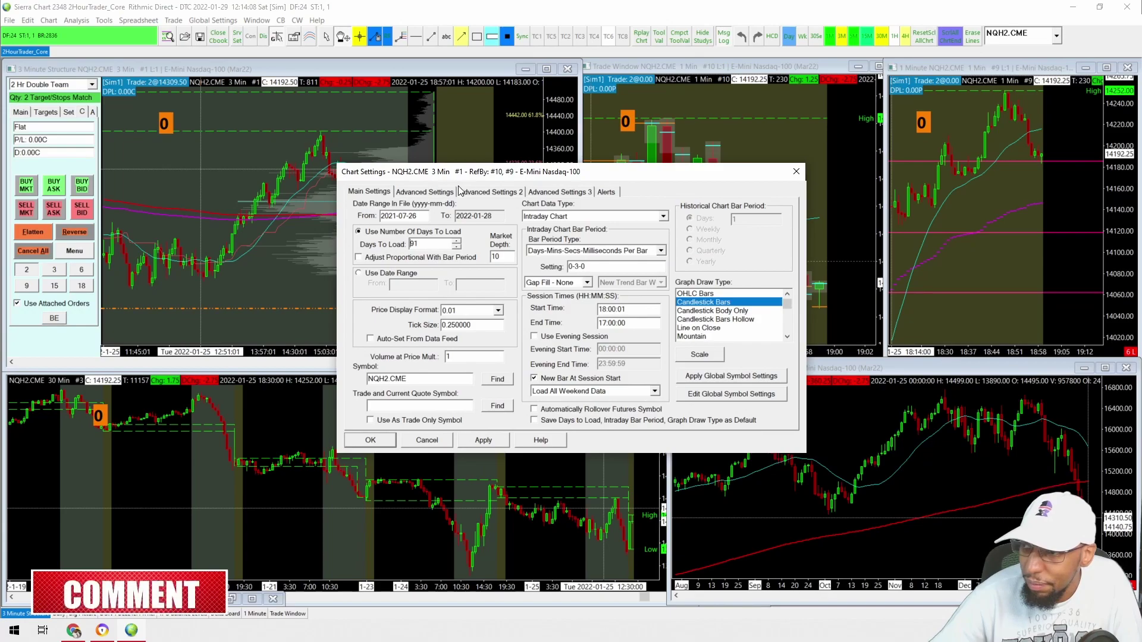
pyautogui.click(425, 191)
pyautogui.click(436, 319)
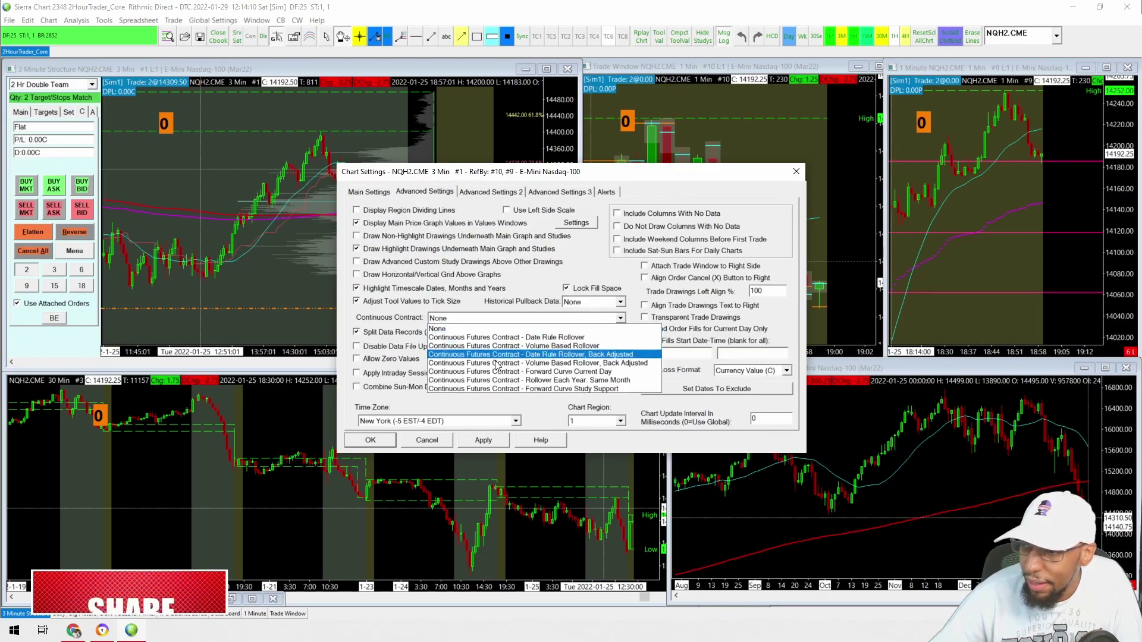
pyautogui.click(503, 347)
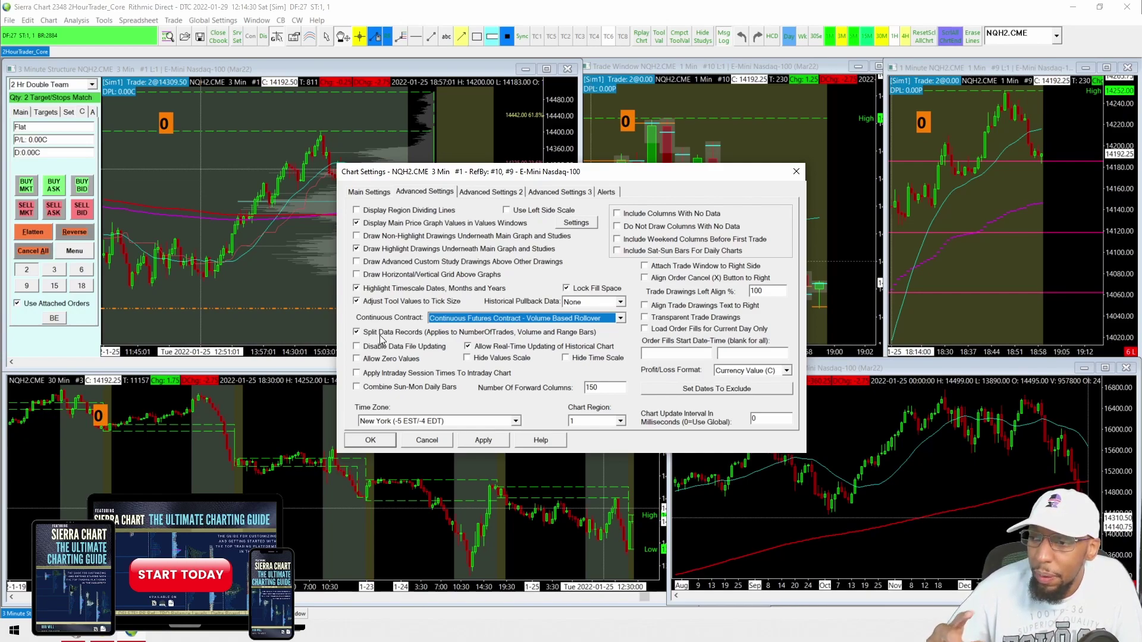
pyautogui.click(370, 441)
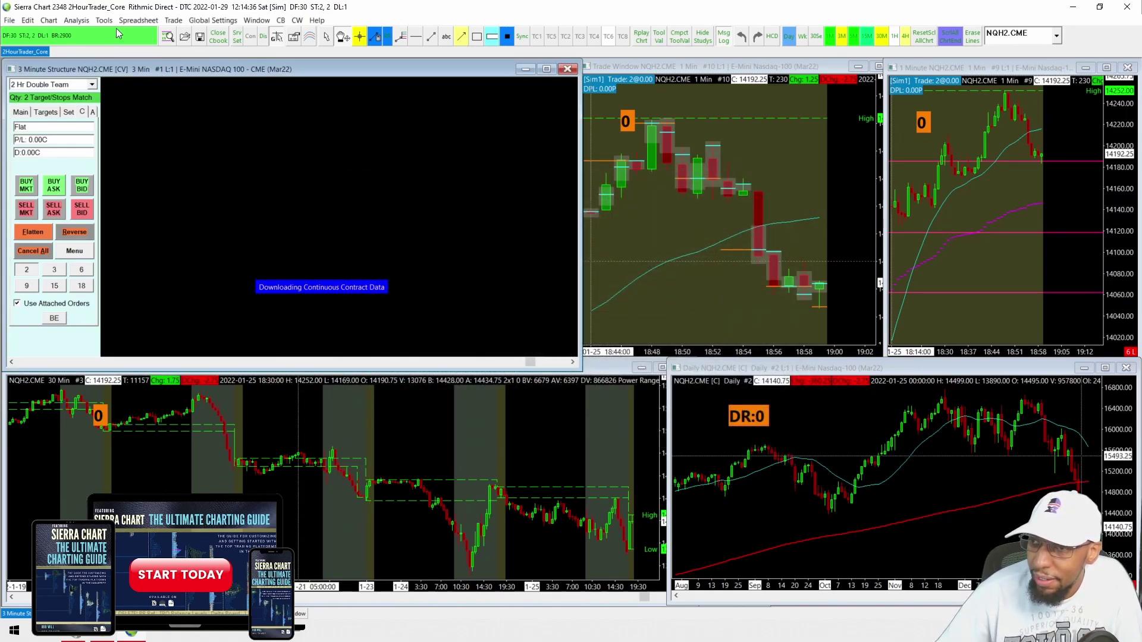
# Set the 3 Min structure chart's Continuous Contract option to None and apply it to the chart.
pyautogui.click(48, 21)
pyautogui.click(68, 32)
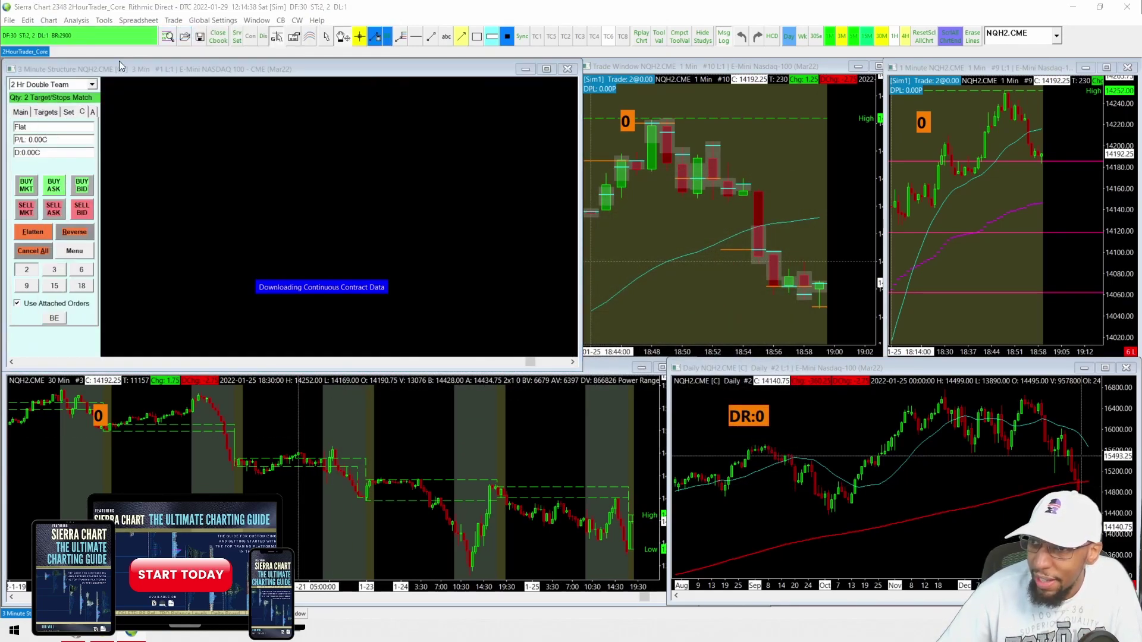
pyautogui.click(424, 191)
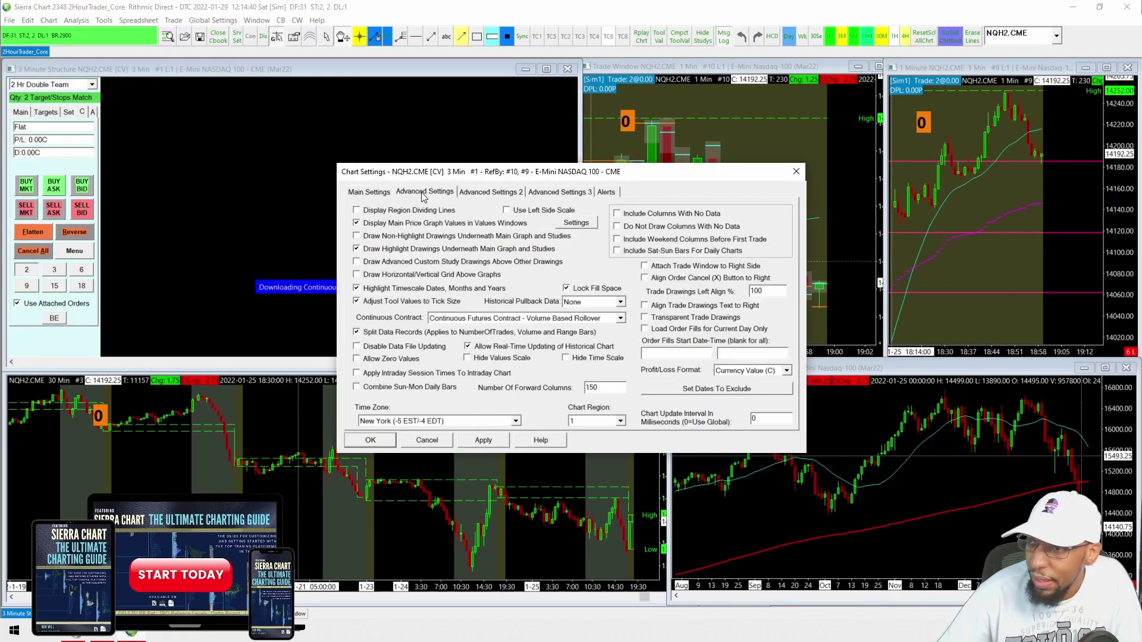
pyautogui.click(474, 319)
pyautogui.click(459, 333)
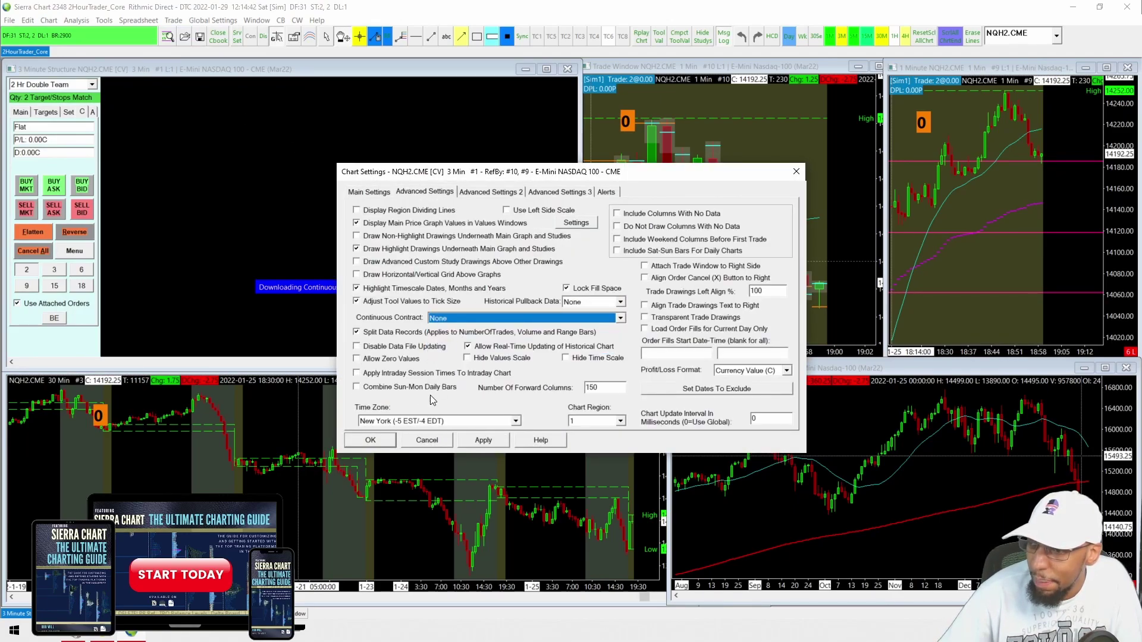
pyautogui.click(370, 440)
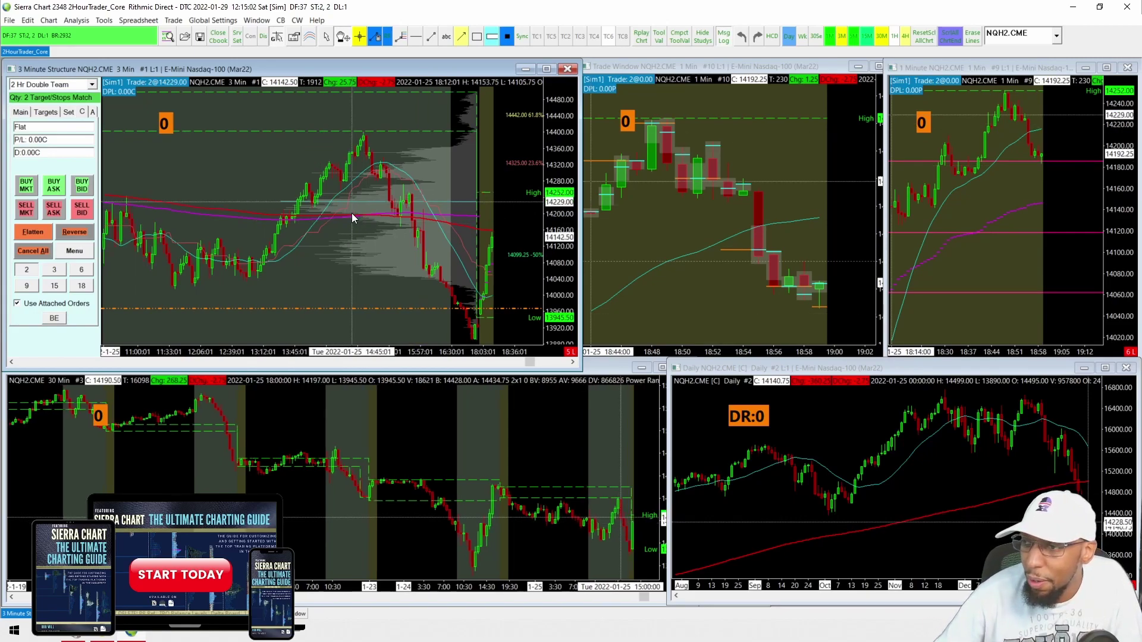
pyautogui.click(331, 217)
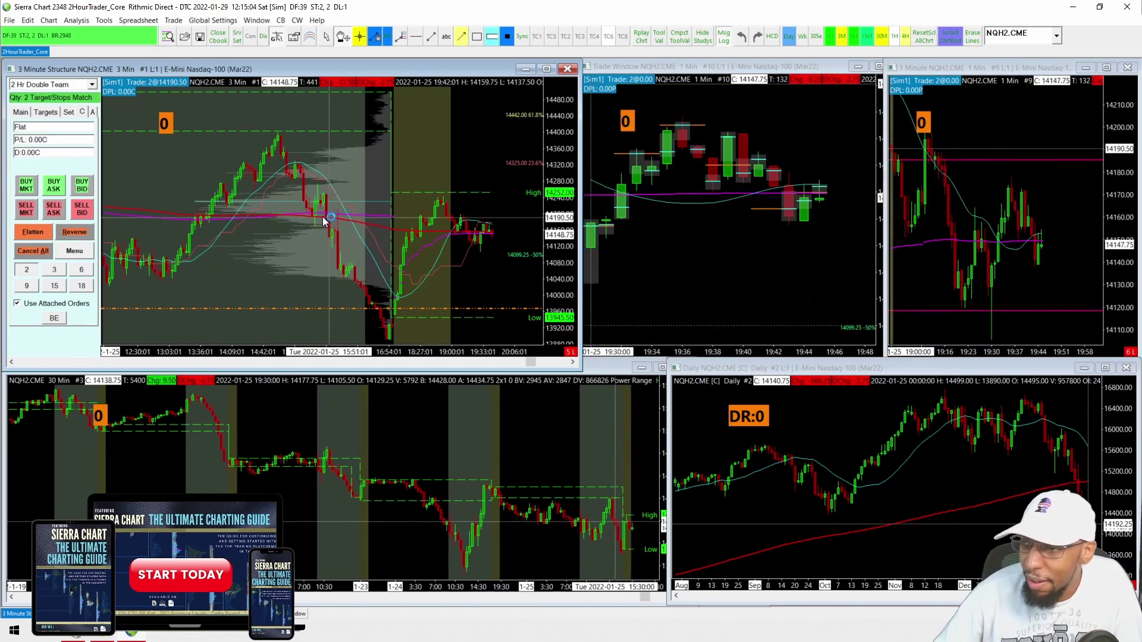